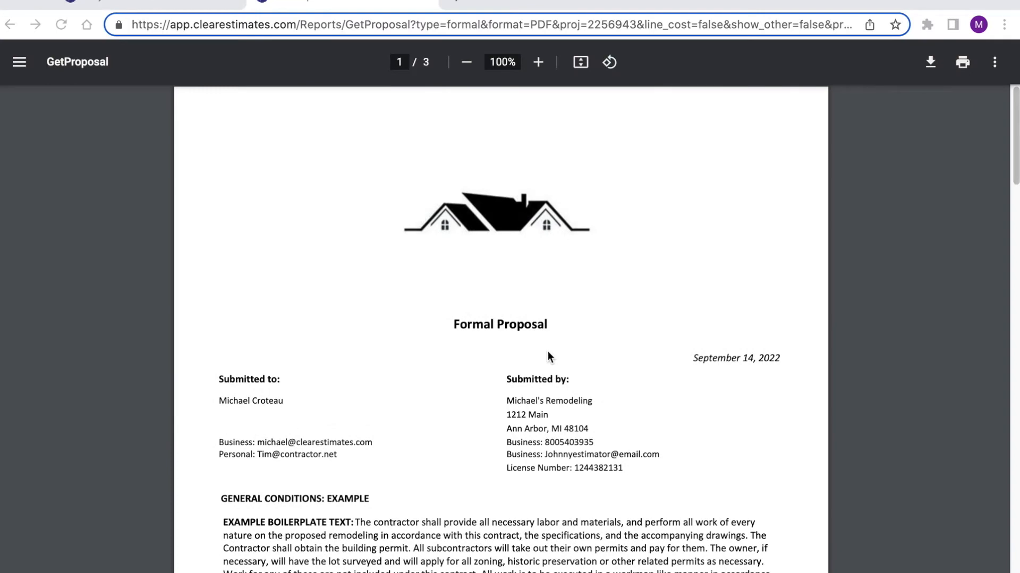
Step: Review the formal proposal down to its payment schedule, and open the Payment Schedule Editor from the project's options
scroll(548, 353, "down", 15)
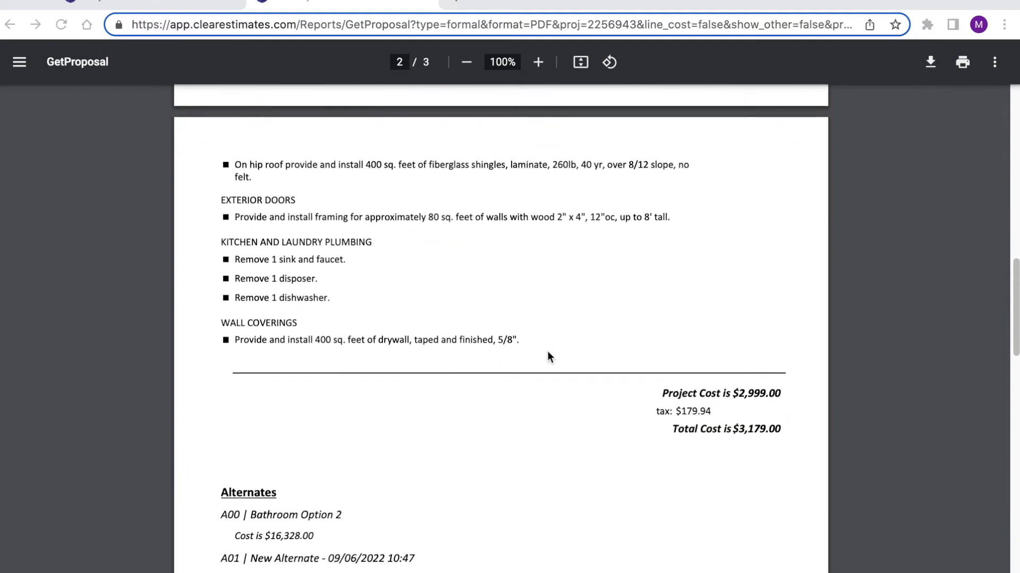
scroll(547, 352, "down", 5)
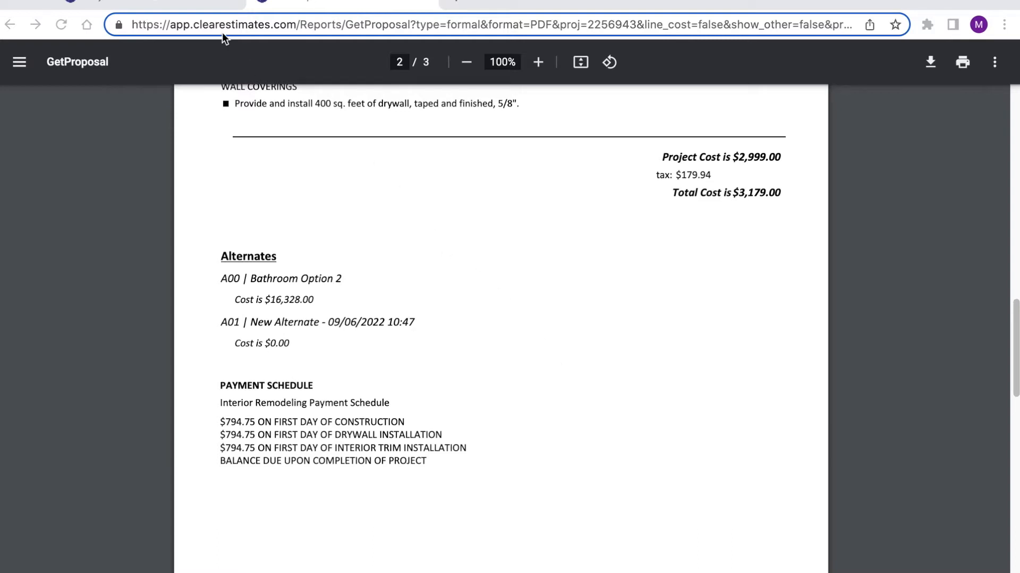
left_click(191, 5)
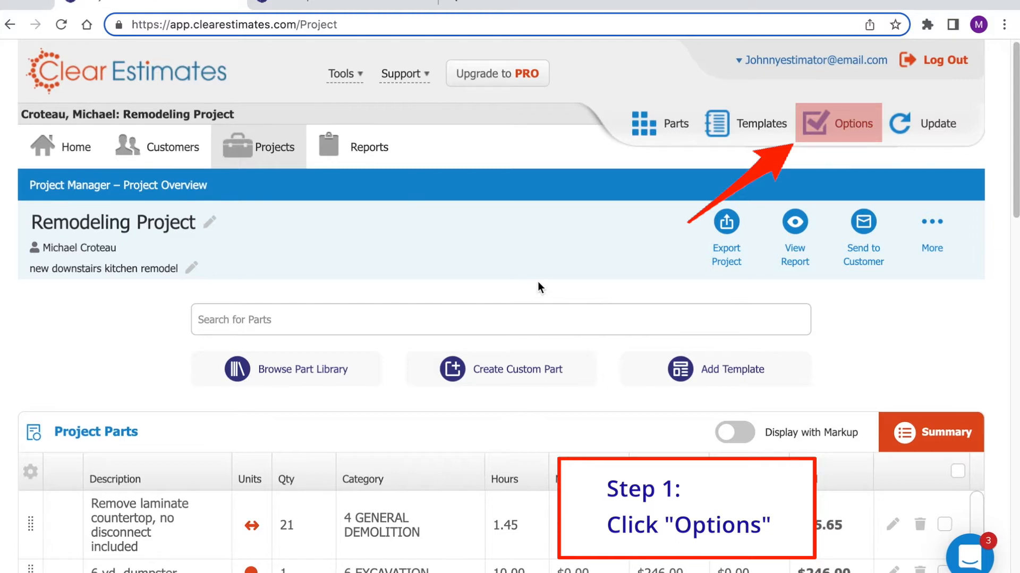
left_click(824, 127)
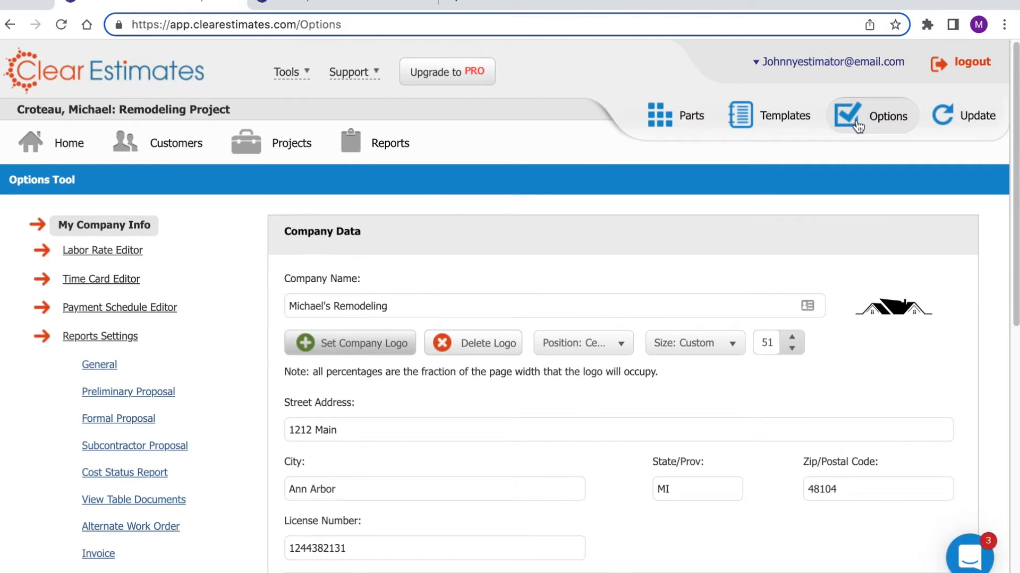
left_click(173, 308)
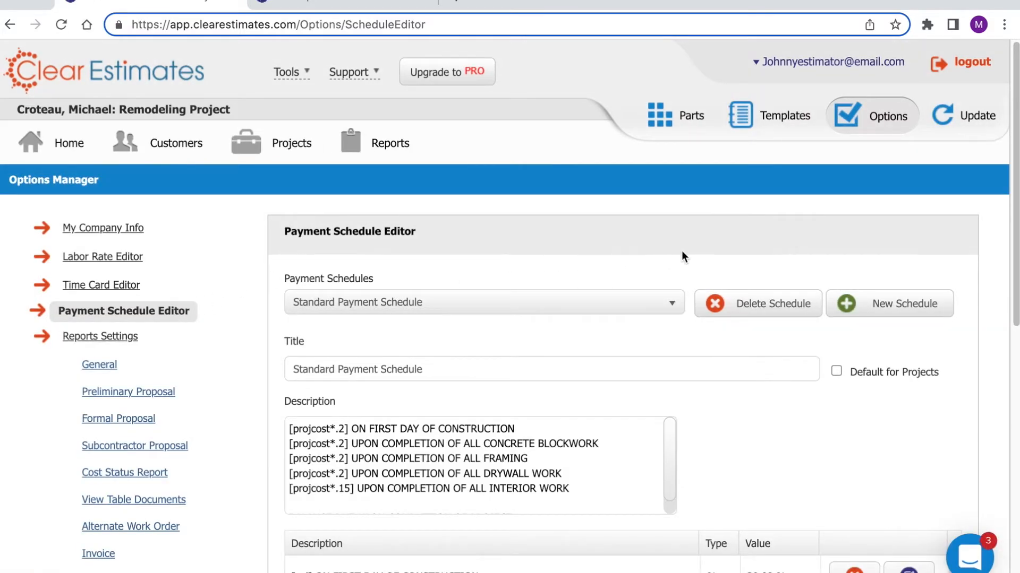
Step: Create a new payment schedule titled "New Interior Kitchen Payment Schedule"
scroll(682, 257, "down", 1)
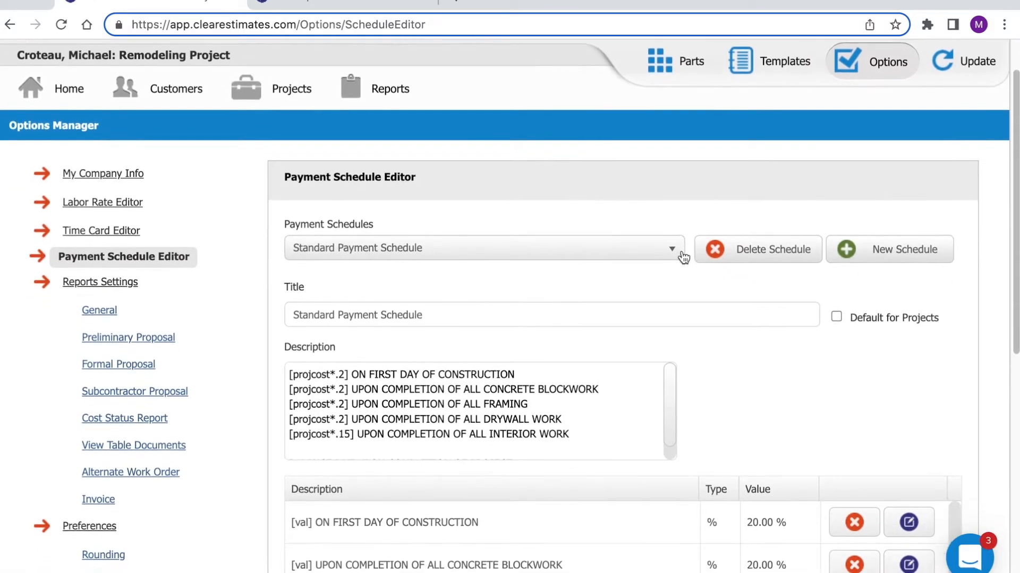
scroll(683, 258, "down", 1)
scroll(682, 252, "down", 1)
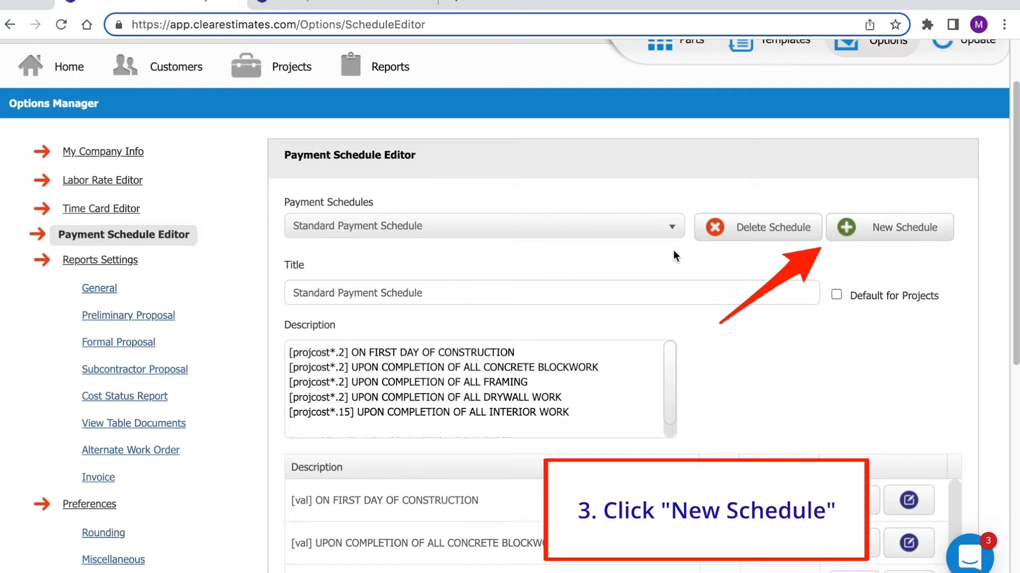
left_click(877, 233)
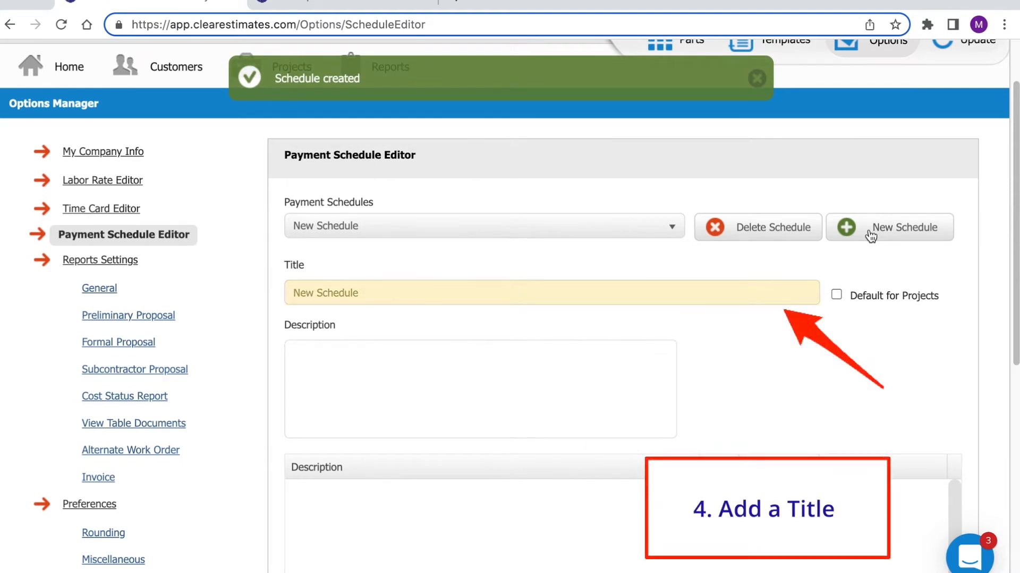
left_click_drag(439, 295, 285, 296)
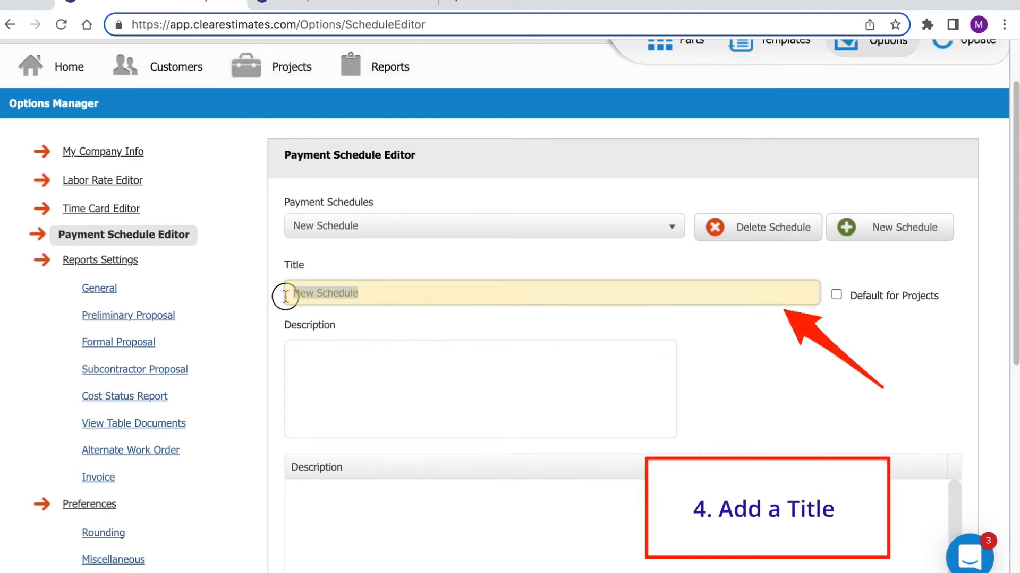
type("Ne")
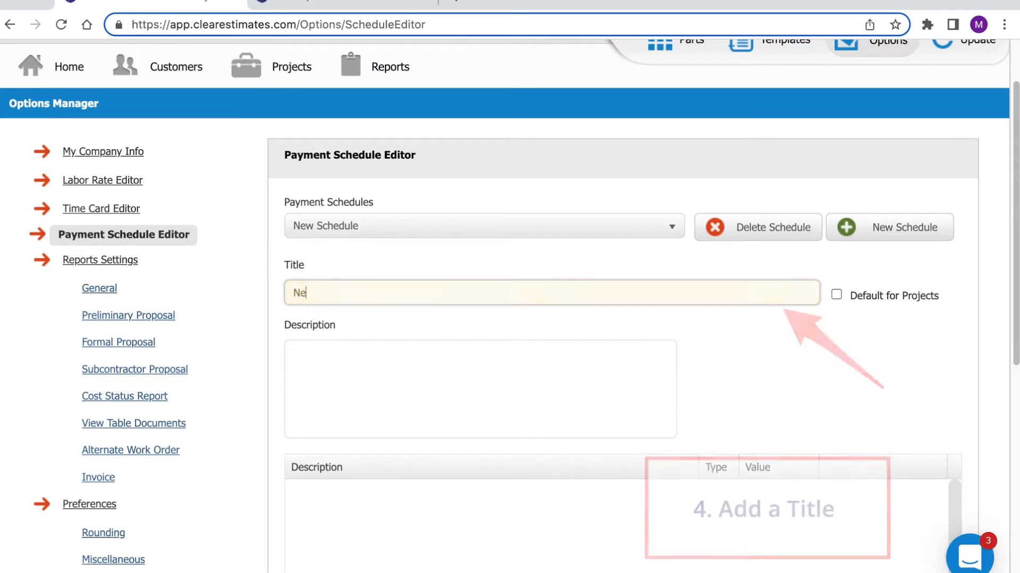
type("w Interior ")
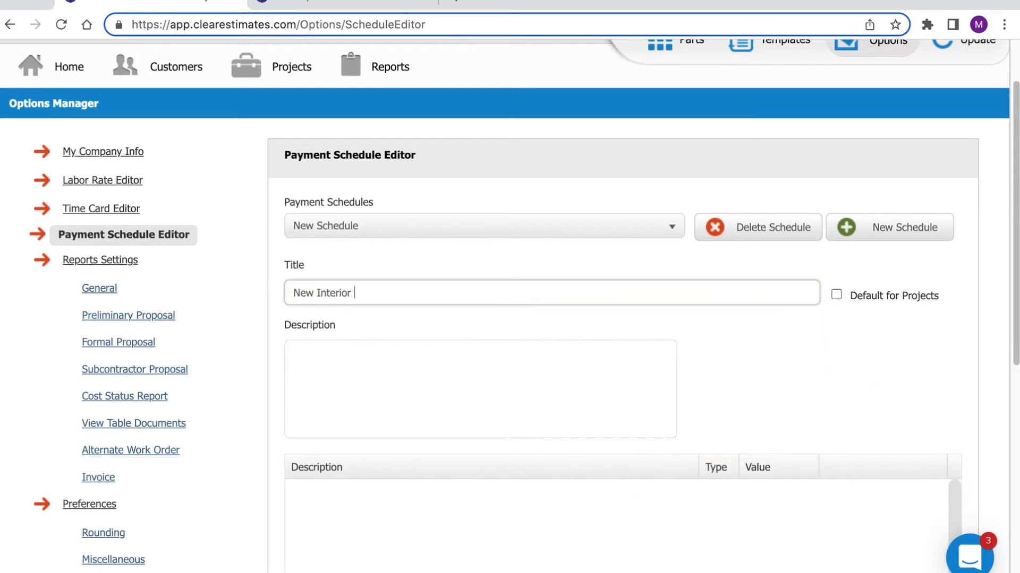
type("Kitchen Payment Schedule")
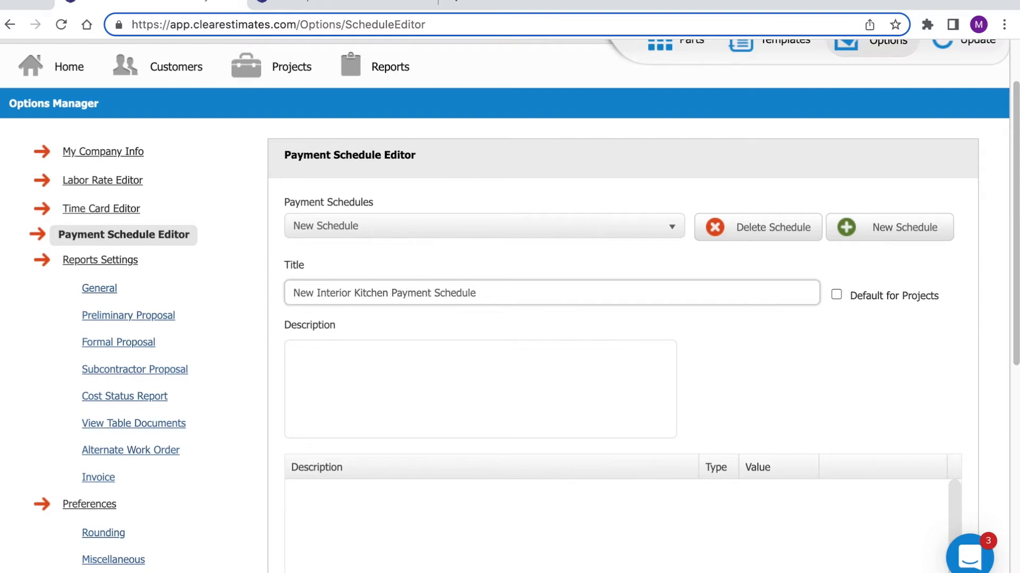
left_click(744, 351)
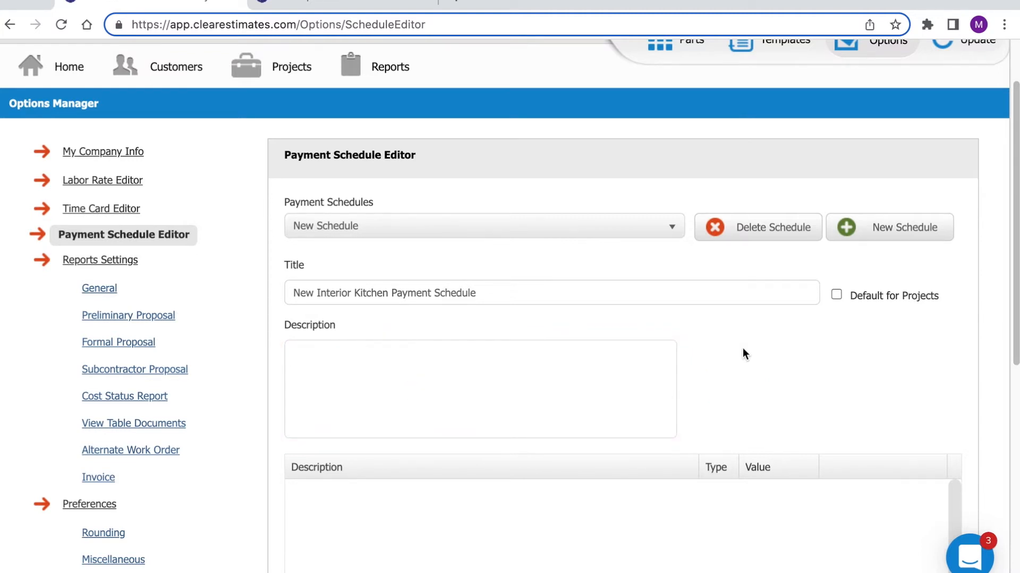
Step: Add an item to the new schedule with the description "Initial Deposit 25%"
scroll(743, 350, "down", 4)
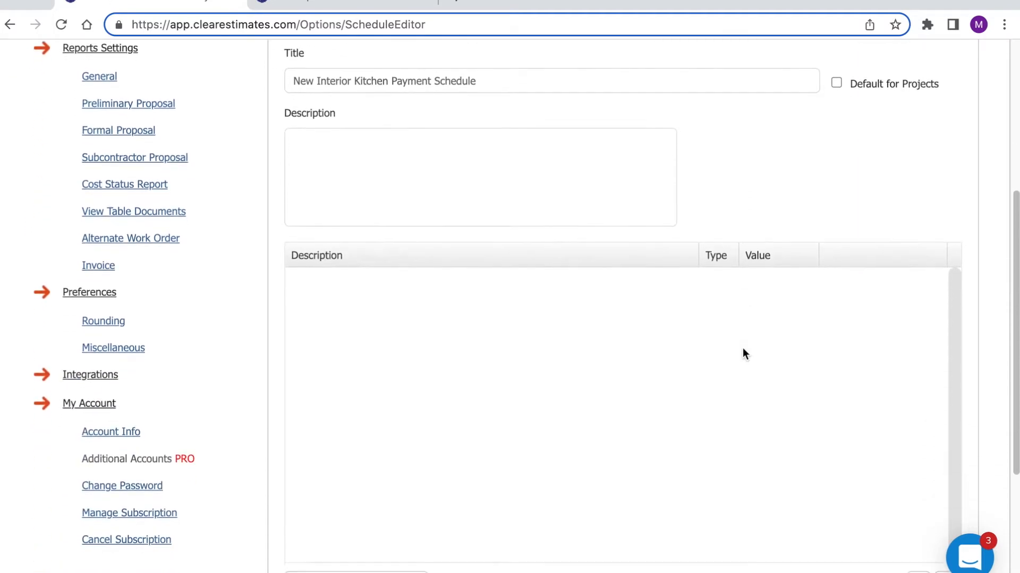
scroll(742, 353, "down", 2)
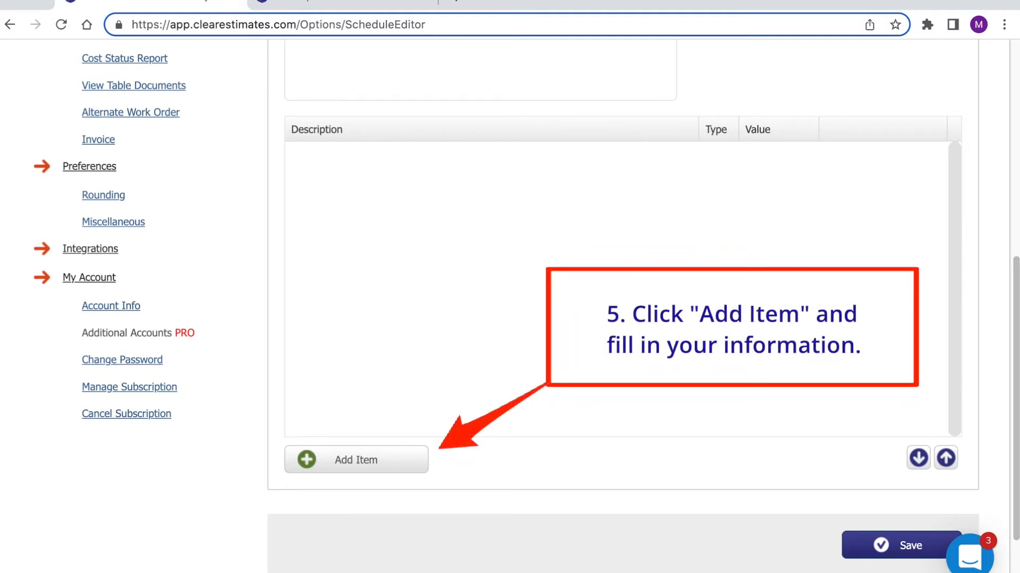
left_click(360, 462)
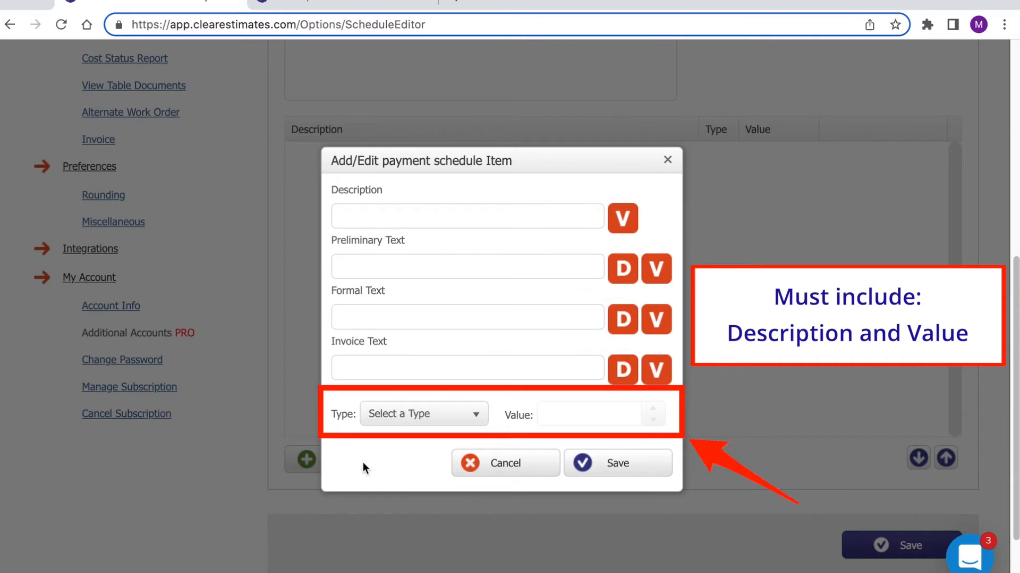
left_click(405, 222)
type("In")
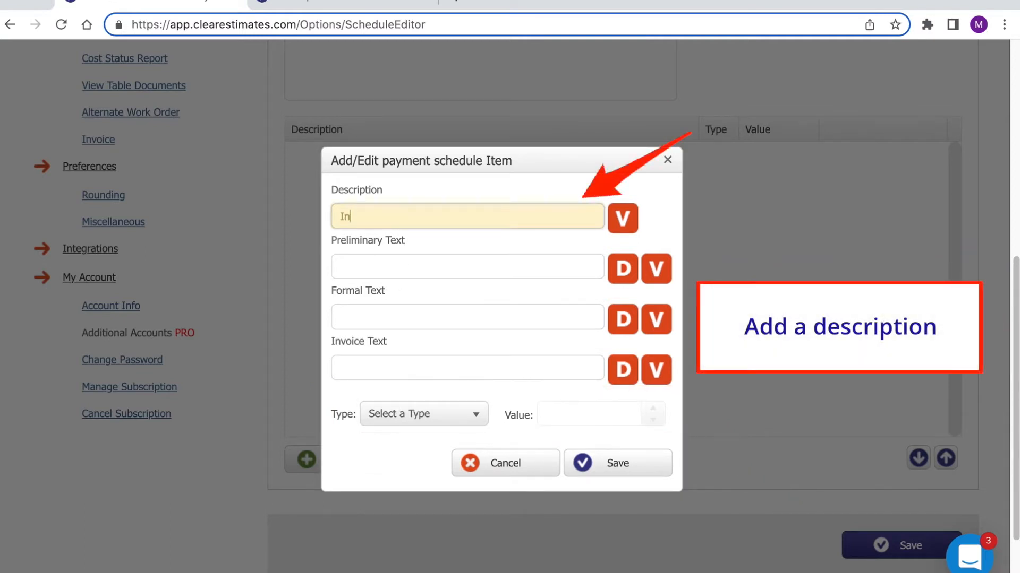
type("itial Depos")
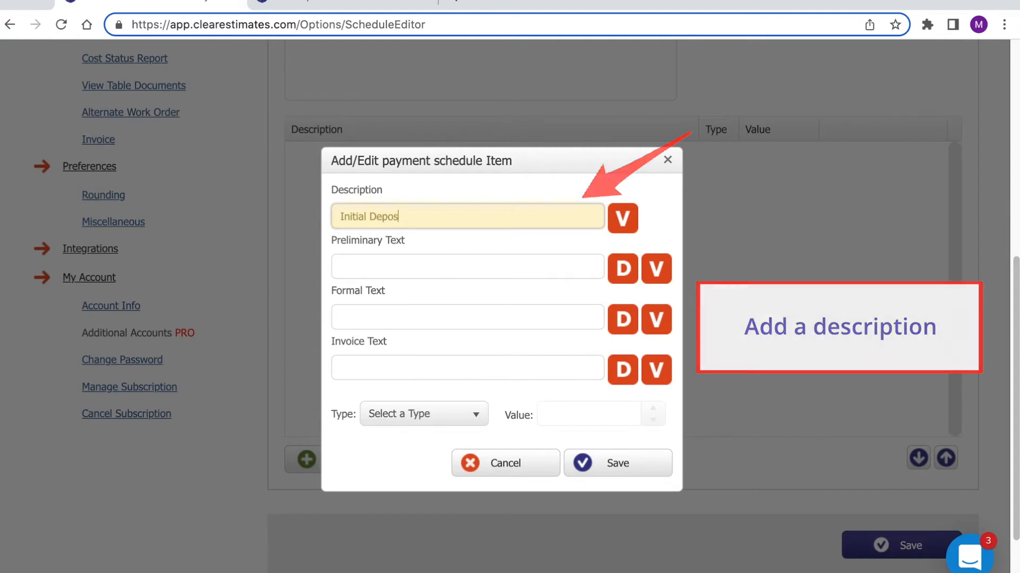
type("it 25%")
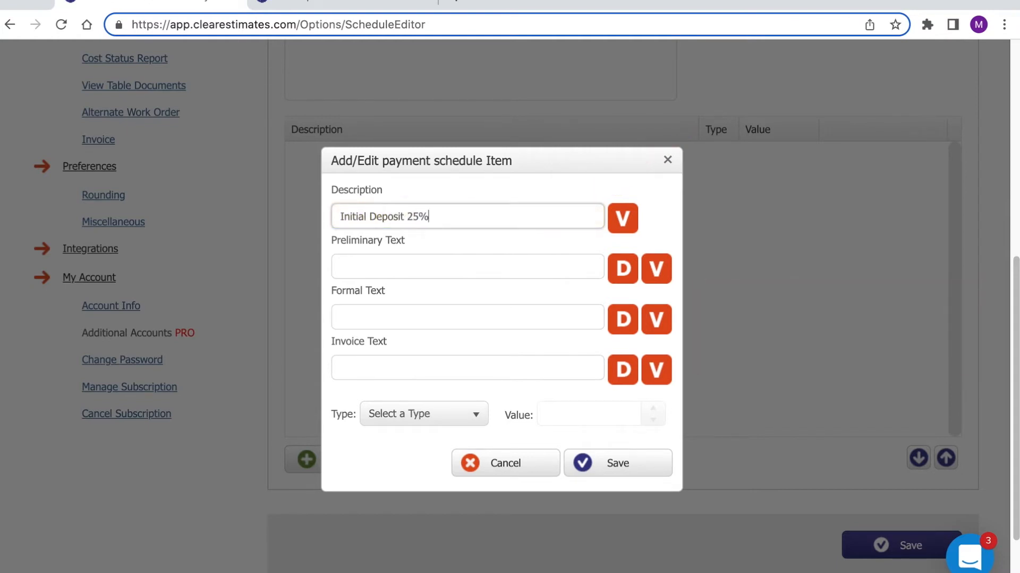
left_click(472, 189)
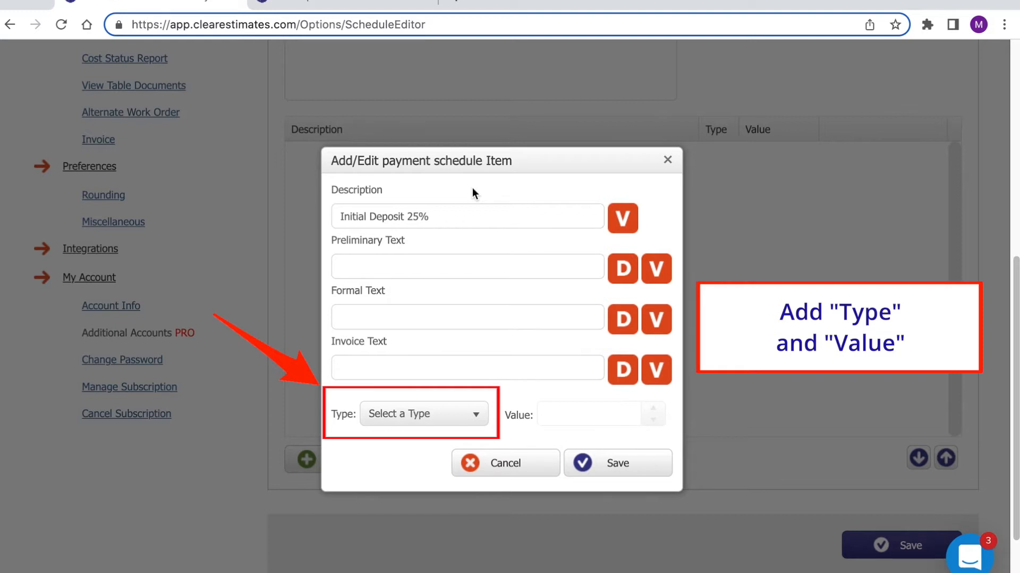
Step: Set the initial deposit item's type to Percentage of and its value to 25%
left_click(442, 415)
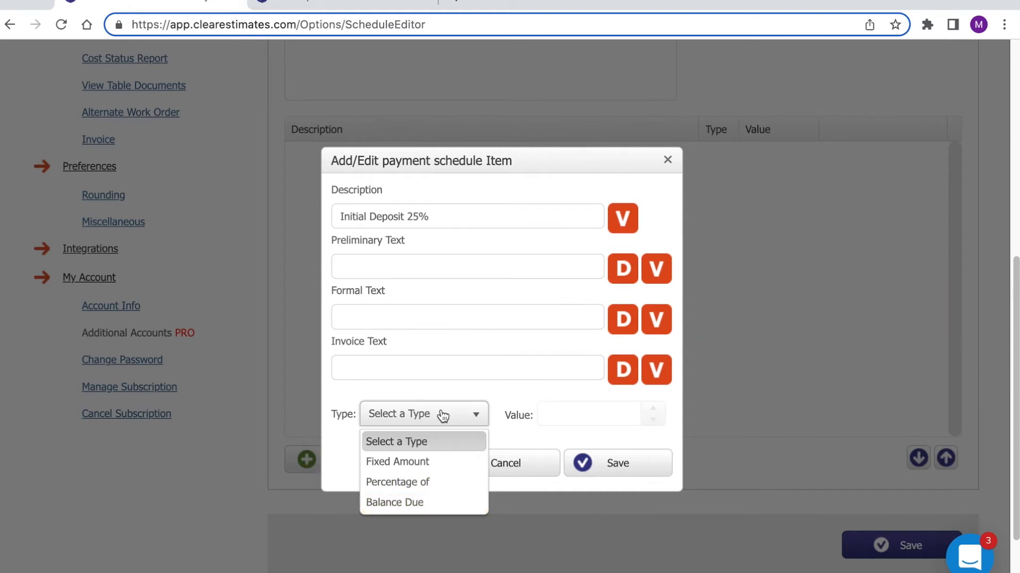
left_click(433, 482)
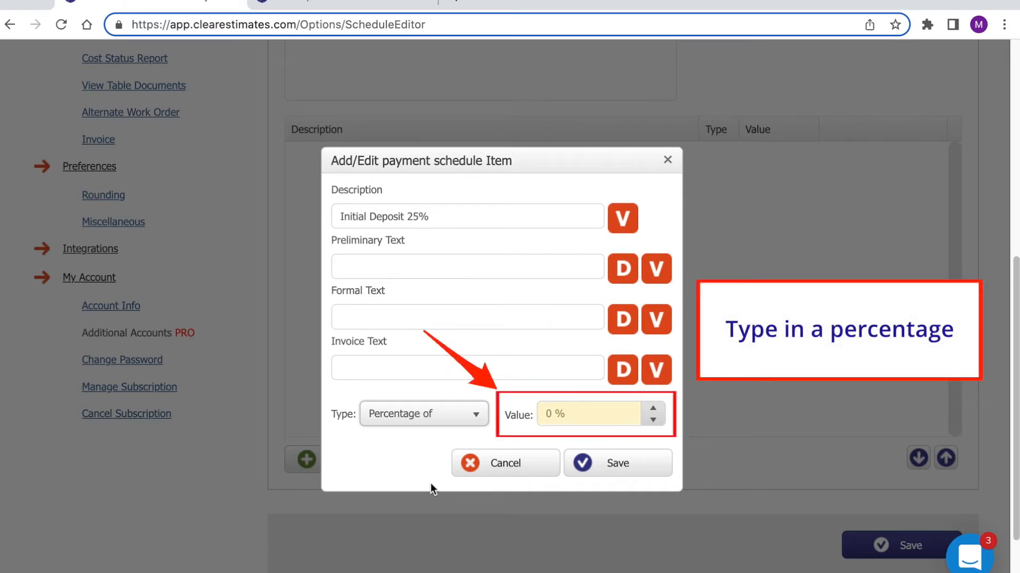
left_click(541, 419)
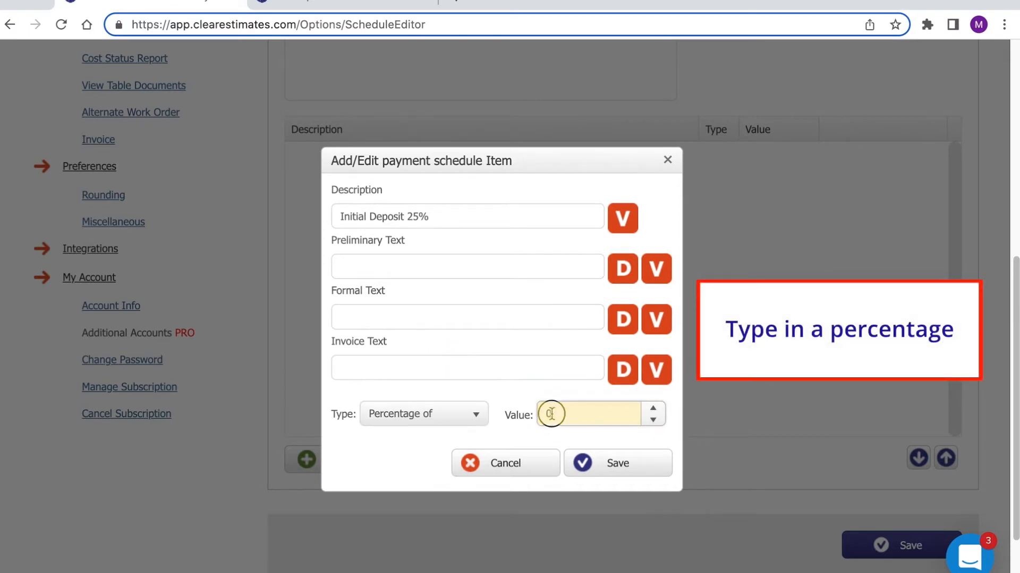
type("25")
left_click(410, 450)
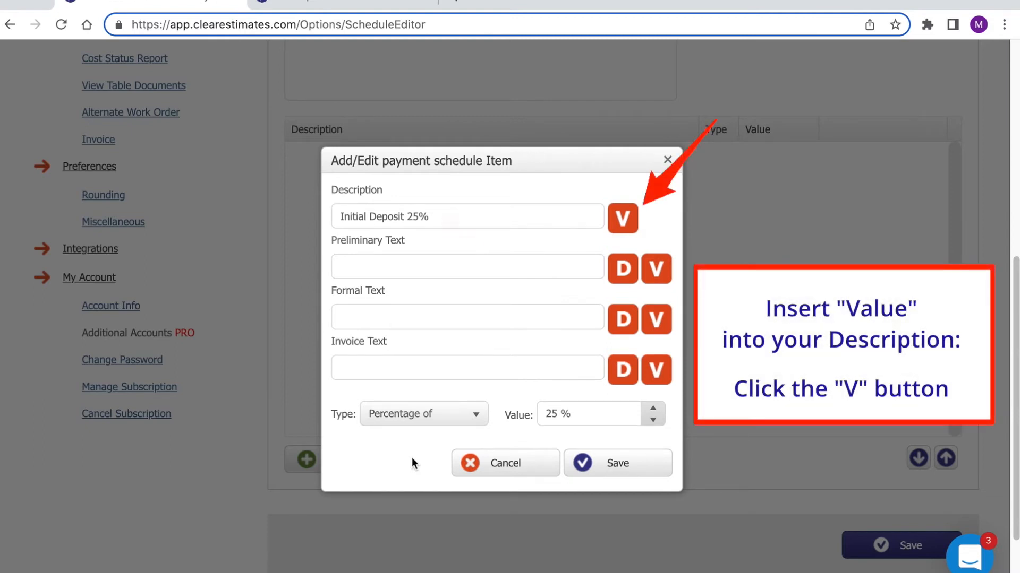
Step: Append the [val] placeholder to the description, copy it into the preliminary, formal and invoice texts, and save the item
left_click(489, 216)
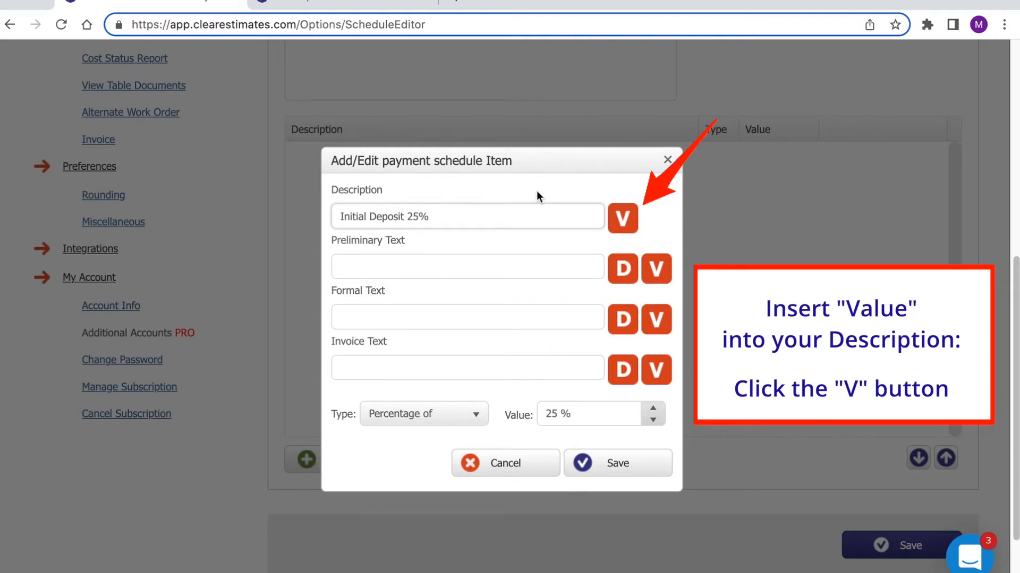
left_click(621, 226)
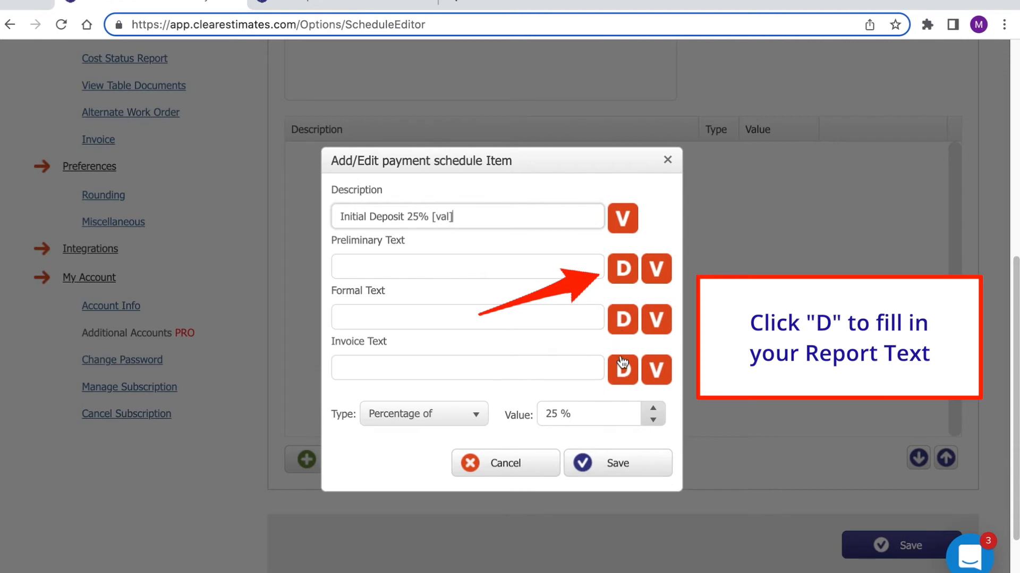
left_click(619, 270)
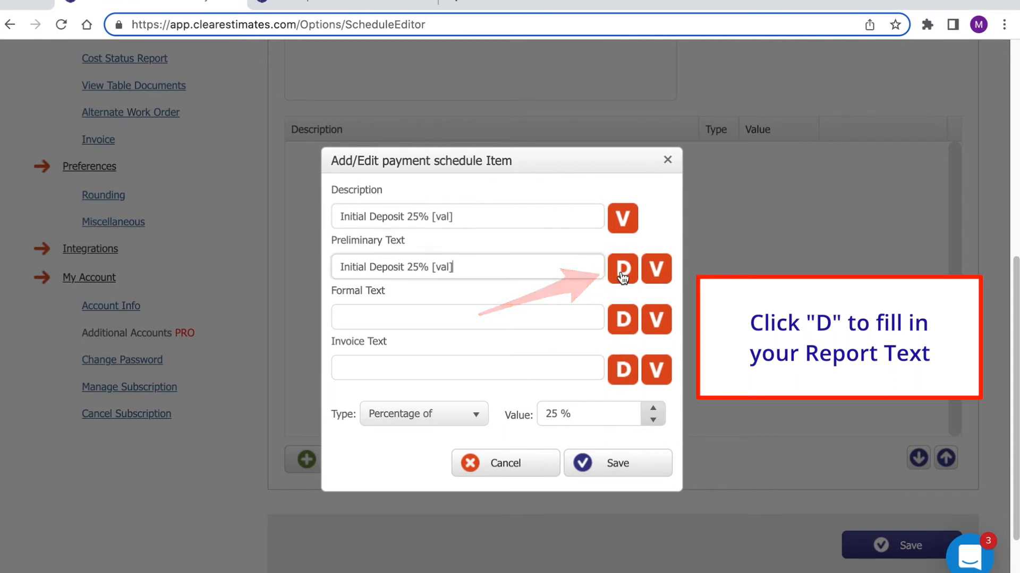
left_click(620, 320)
left_click(620, 371)
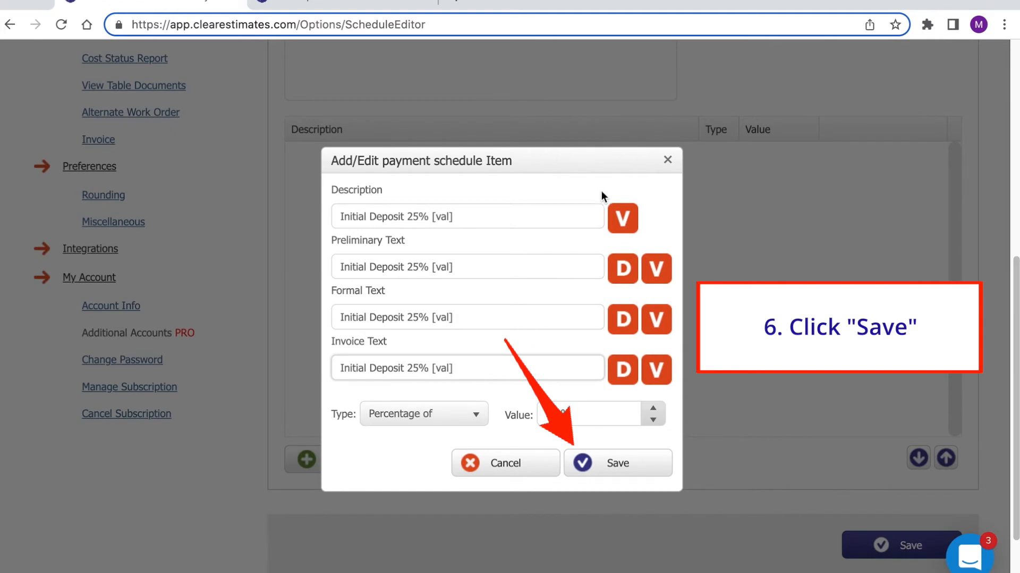
left_click(630, 470)
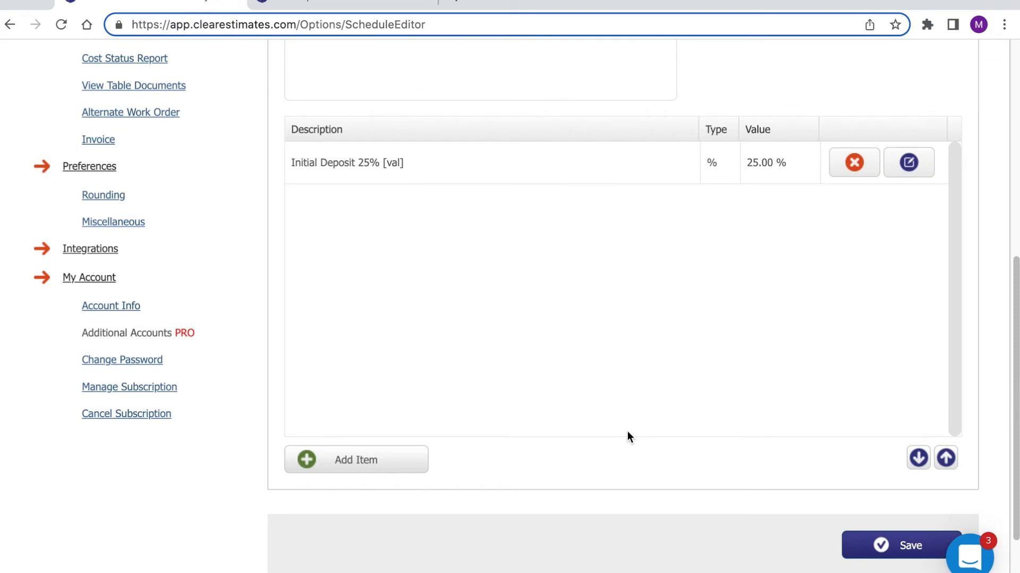
Step: Add a second schedule item with the description "Two Week Checkin 25%"
left_click(357, 469)
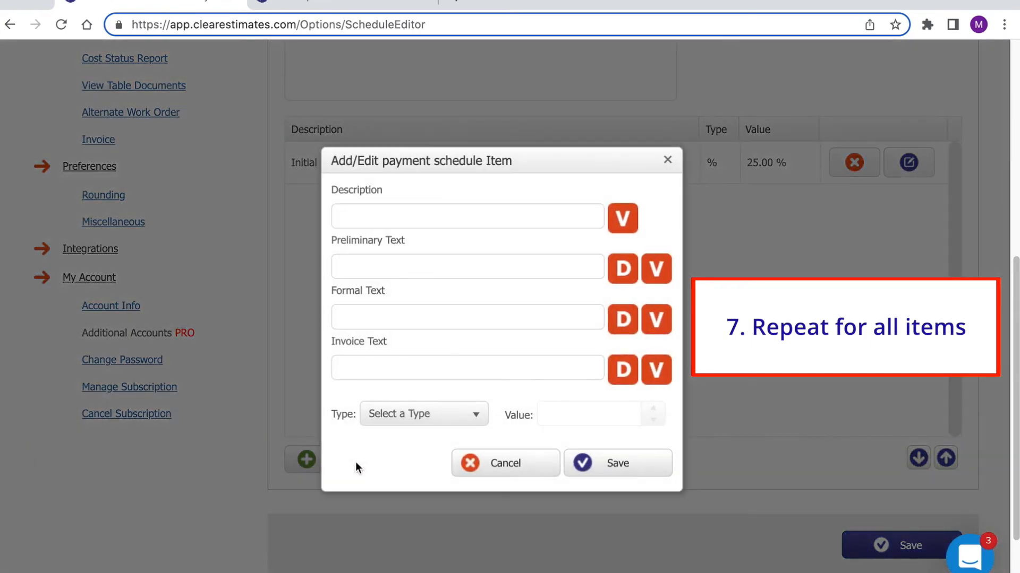
left_click(481, 219)
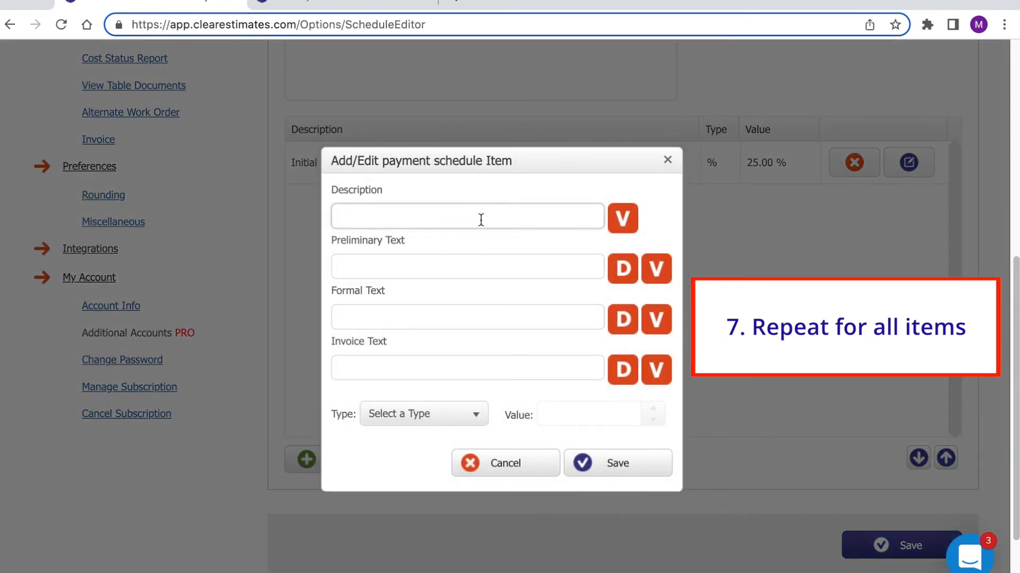
type("Two Week Checkin 25^")
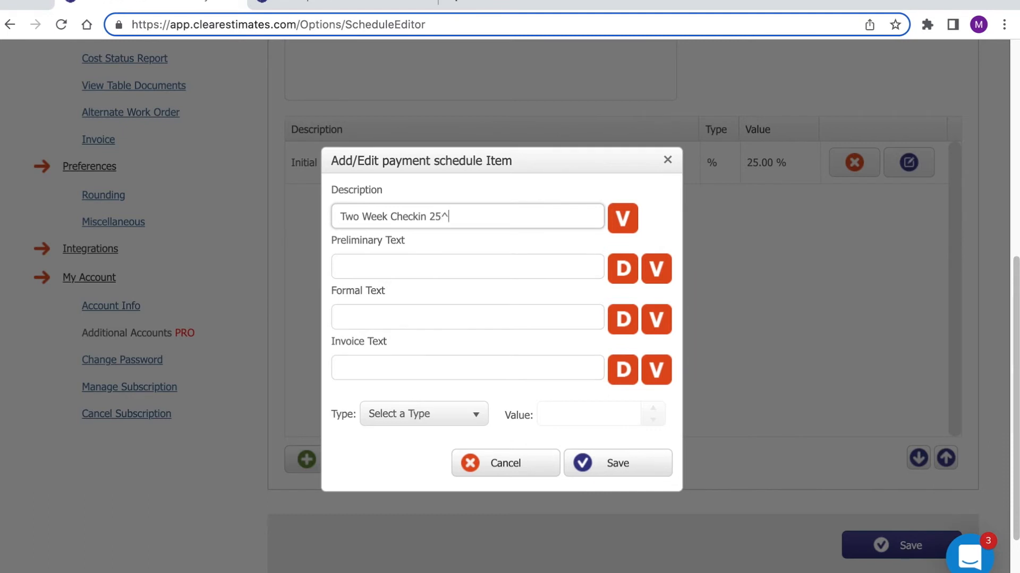
key("BackSpace")
type("%")
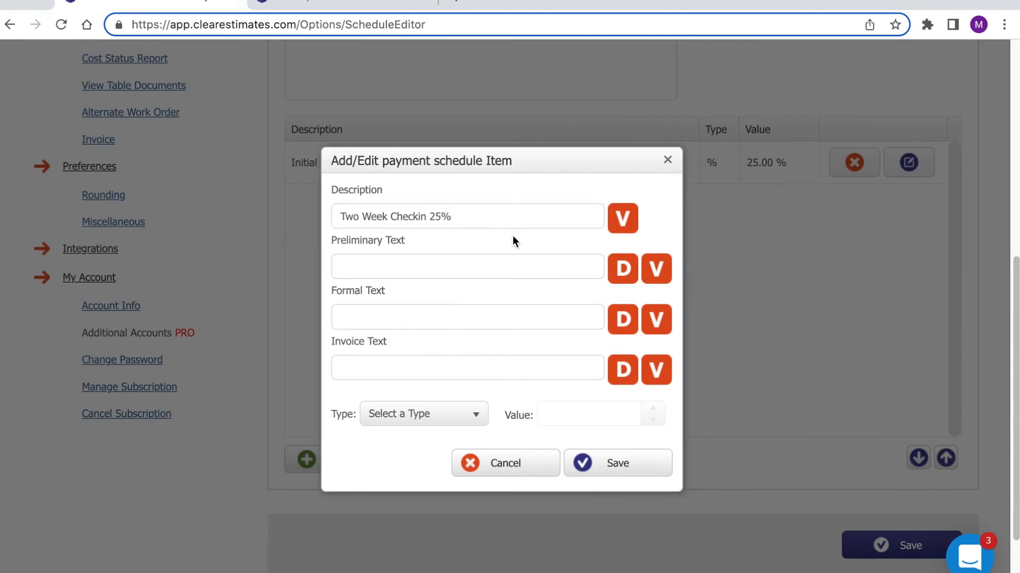
Step: Set the two-week check-in item's type to Percentage of and its value to 25%
left_click(445, 424)
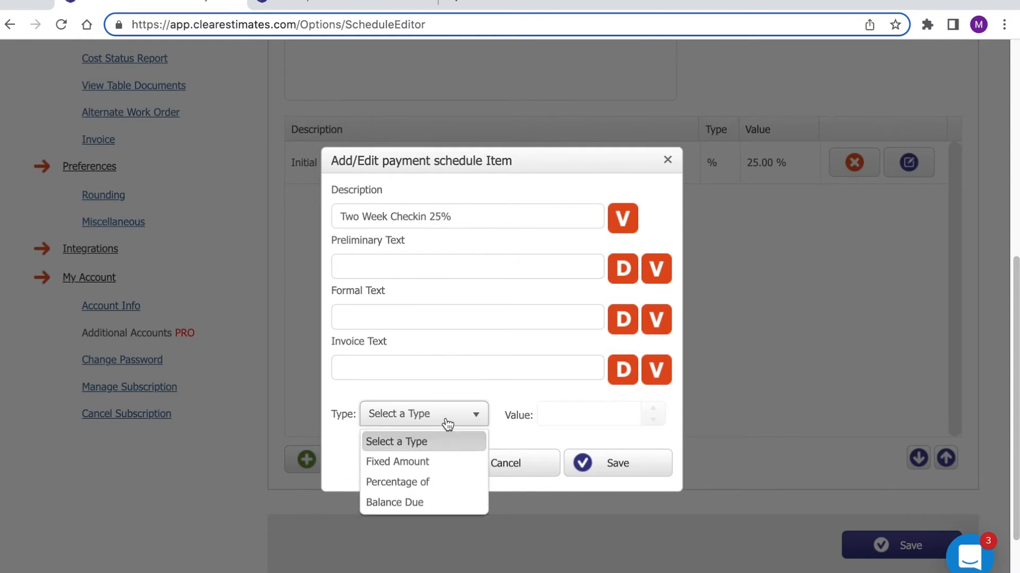
left_click(417, 483)
left_click(588, 415)
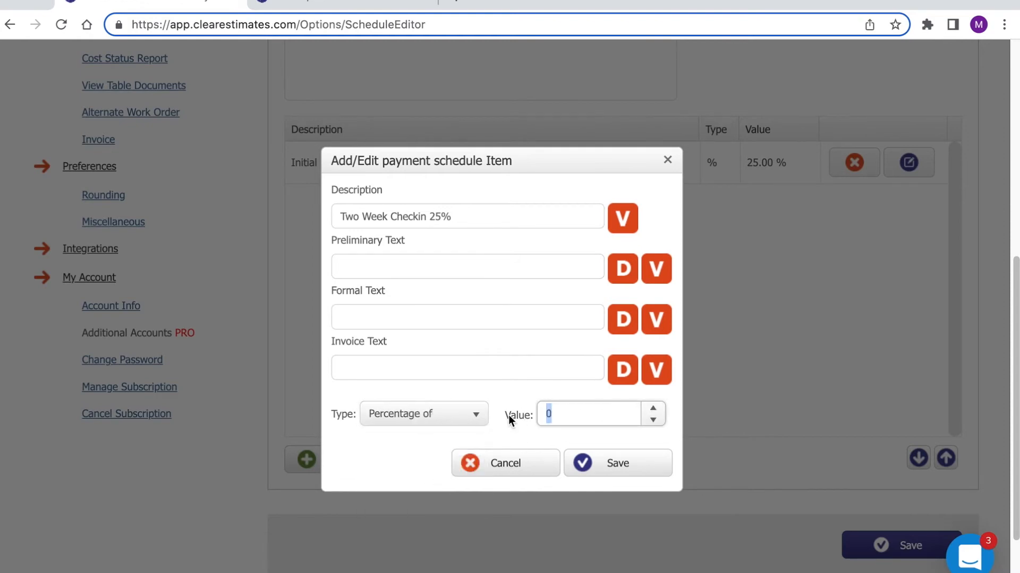
type("25")
left_click(514, 392)
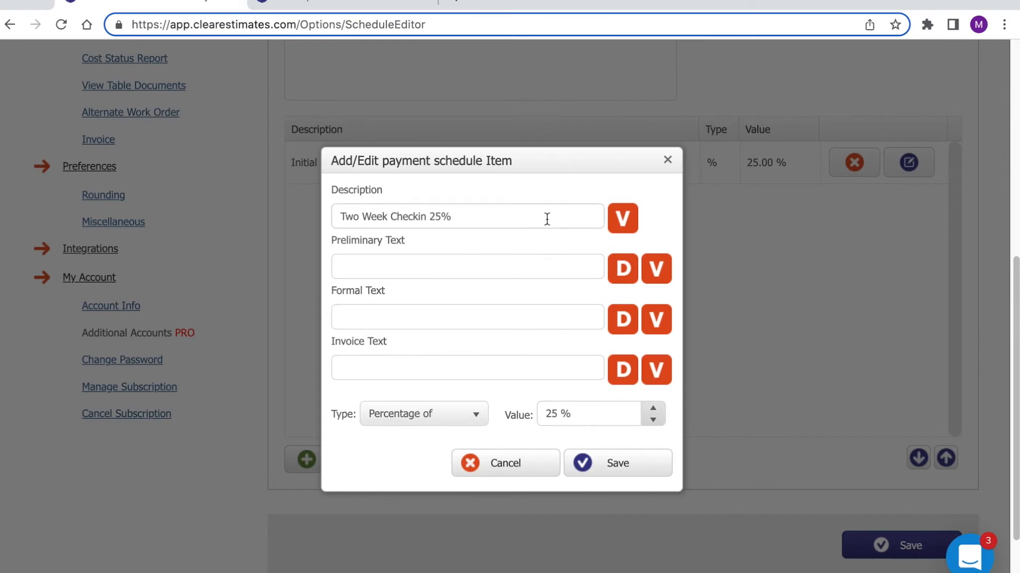
Step: Append the [val] placeholder to the check-in description, copy it into the preliminary, formal and invoice texts, and save the item
left_click(511, 215)
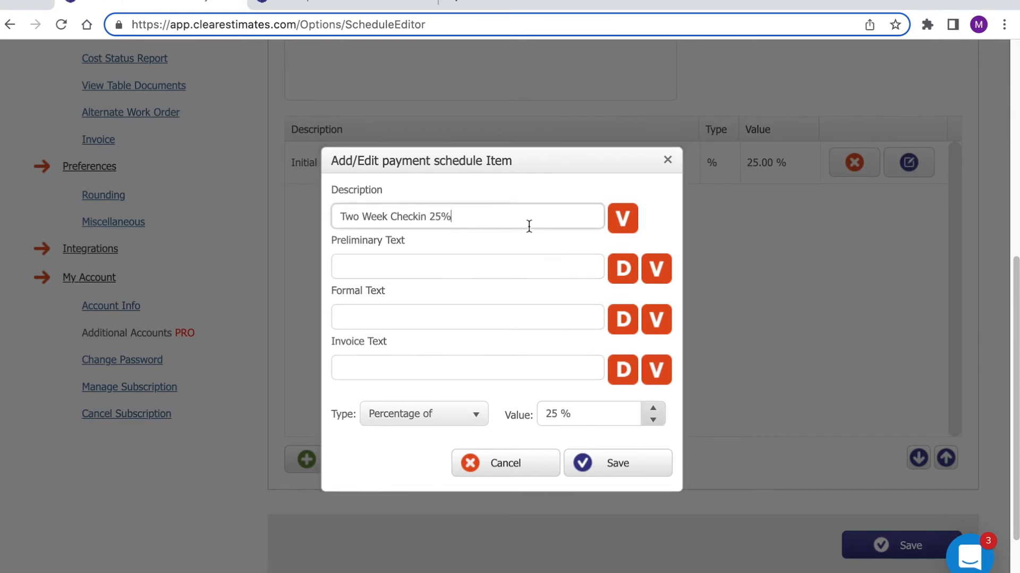
left_click(626, 222)
left_click(622, 281)
left_click(621, 321)
left_click(622, 371)
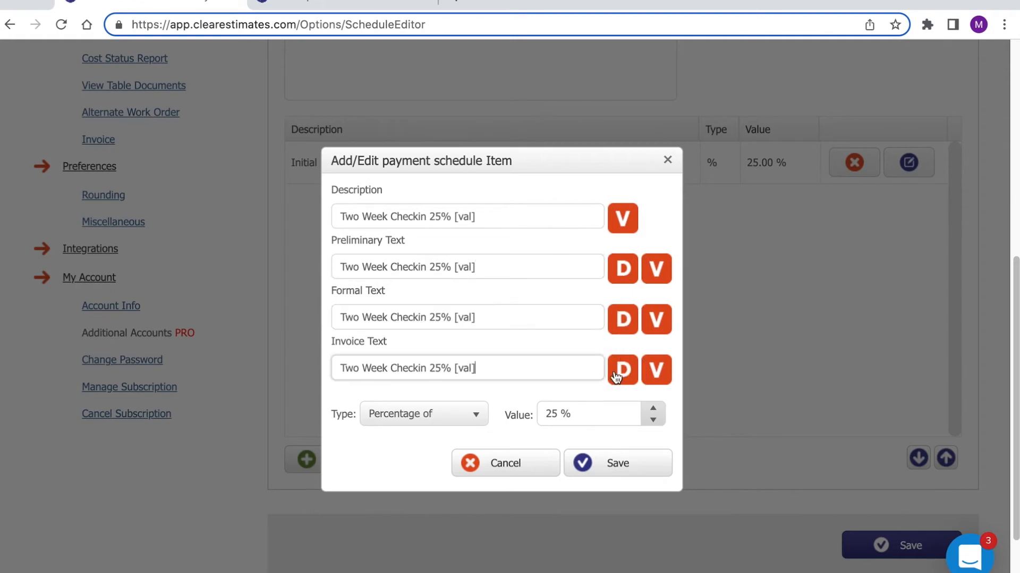
left_click(619, 472)
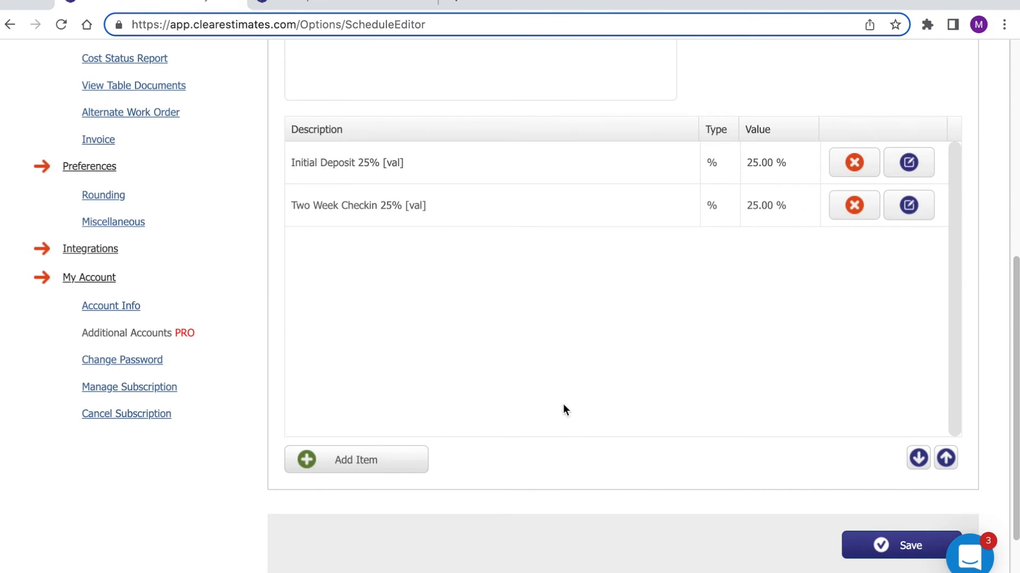
Step: Add a third schedule item with the description "Third Deposit 25%"
left_click(355, 464)
left_click(453, 223)
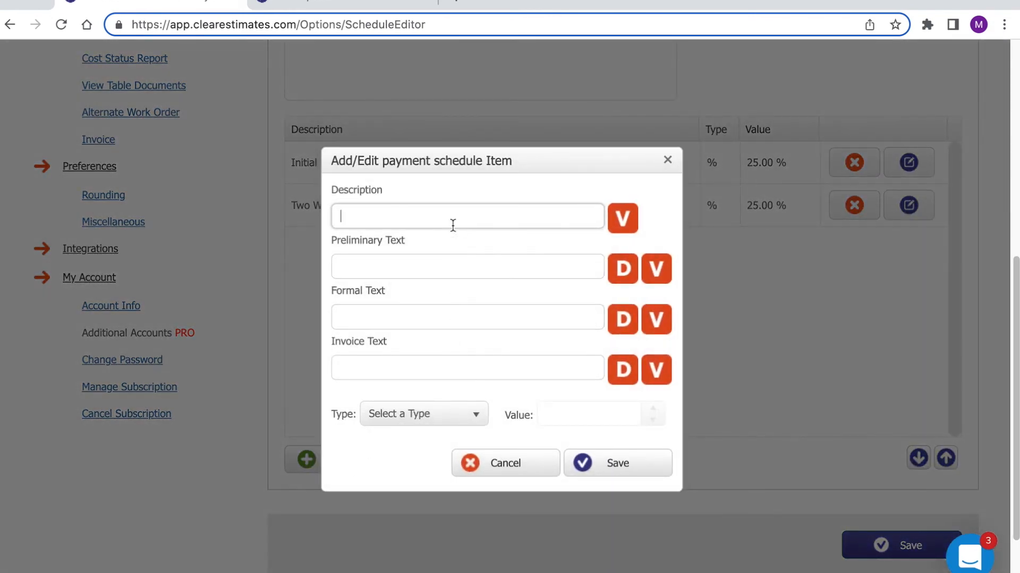
type("Third Deposit 25")
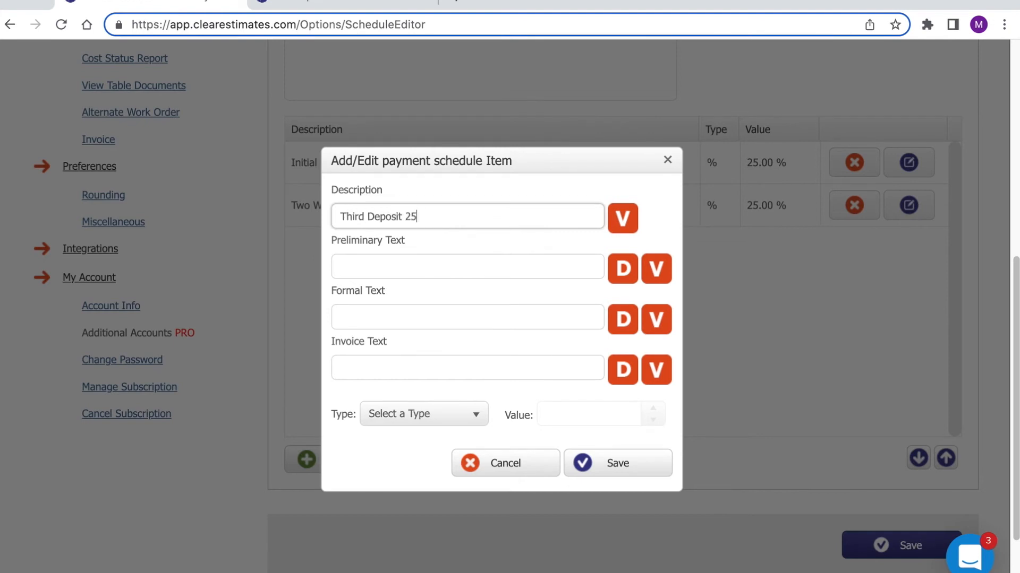
type("%")
Step: Set the third deposit item's type to Percentage of and its value to 25%
left_click(453, 421)
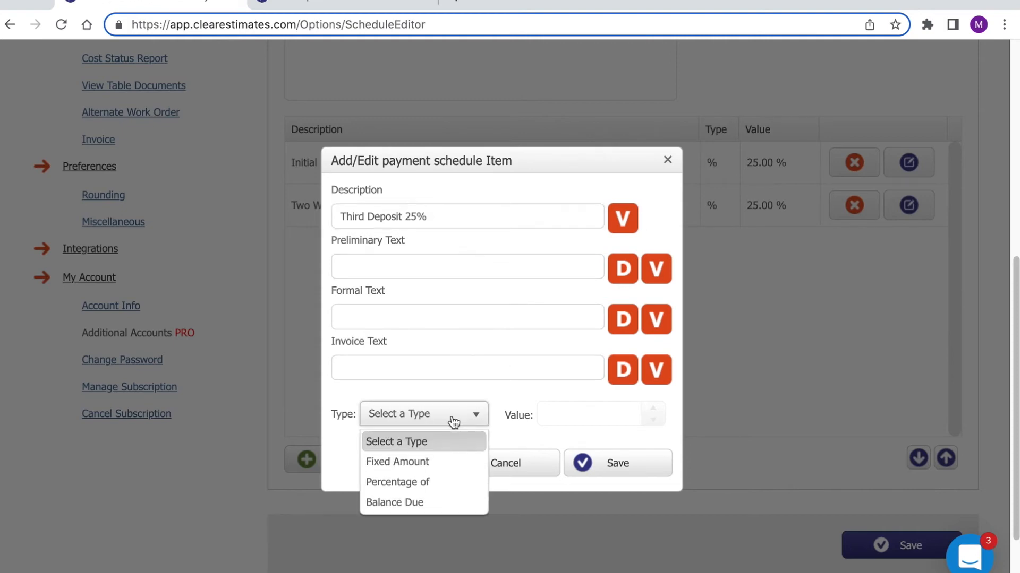
left_click(417, 480)
double_click(536, 414)
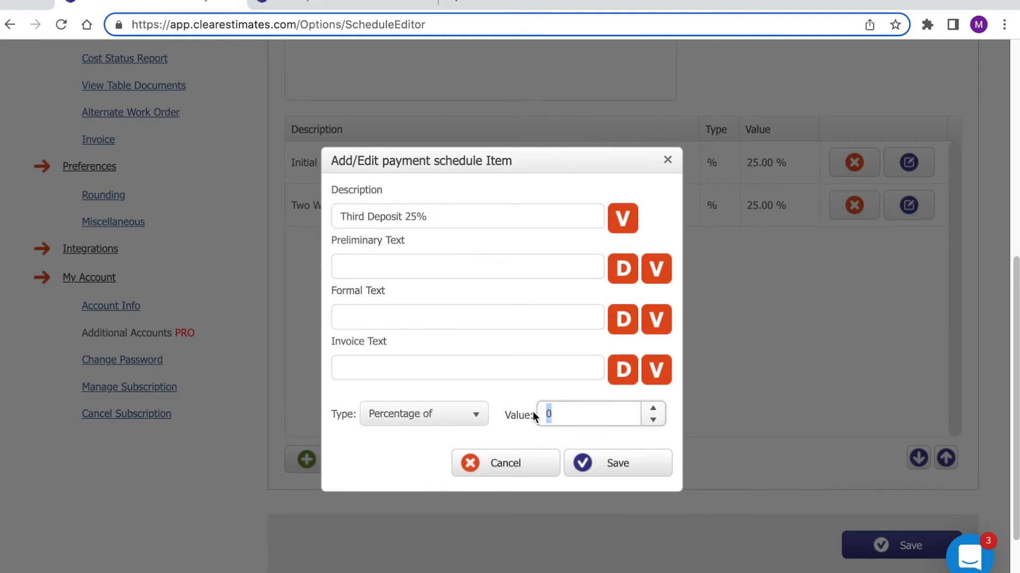
left_click(502, 411)
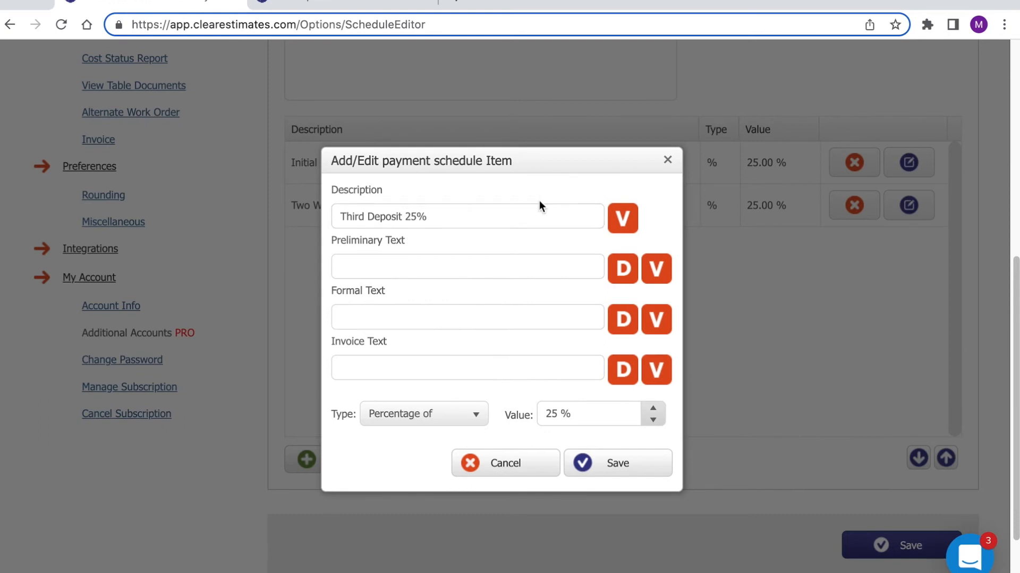
Step: Append the [val] placeholder to the third deposit description, copy it into the preliminary, formal and invoice texts, and save the item
left_click(540, 216)
left_click(623, 225)
left_click(622, 277)
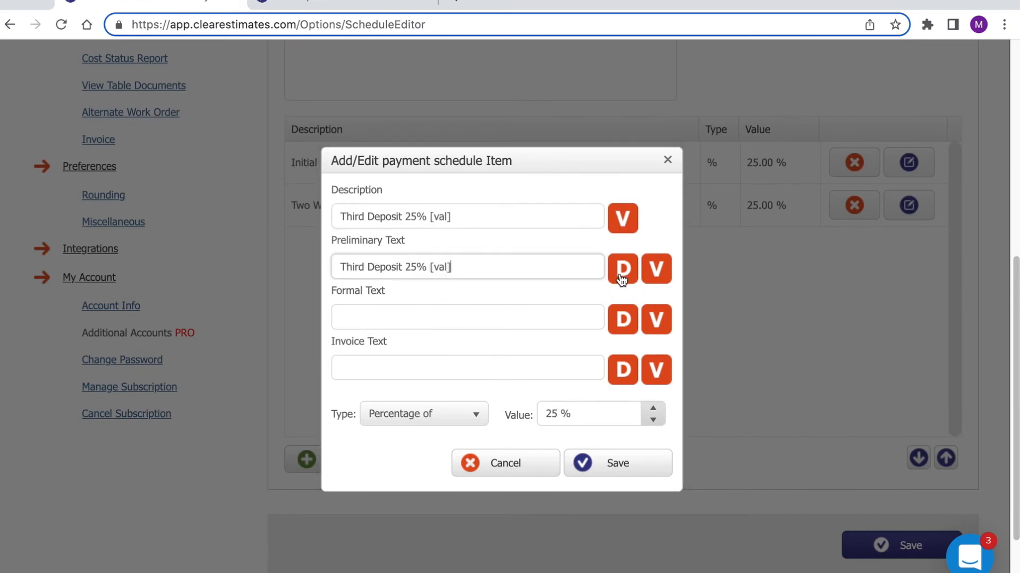
left_click(625, 322)
left_click(624, 368)
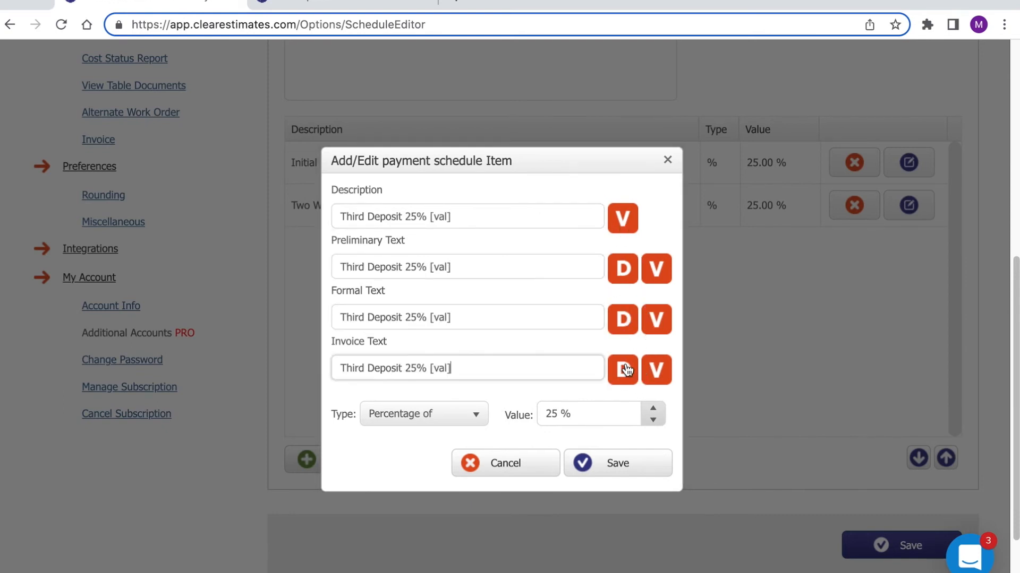
left_click(618, 471)
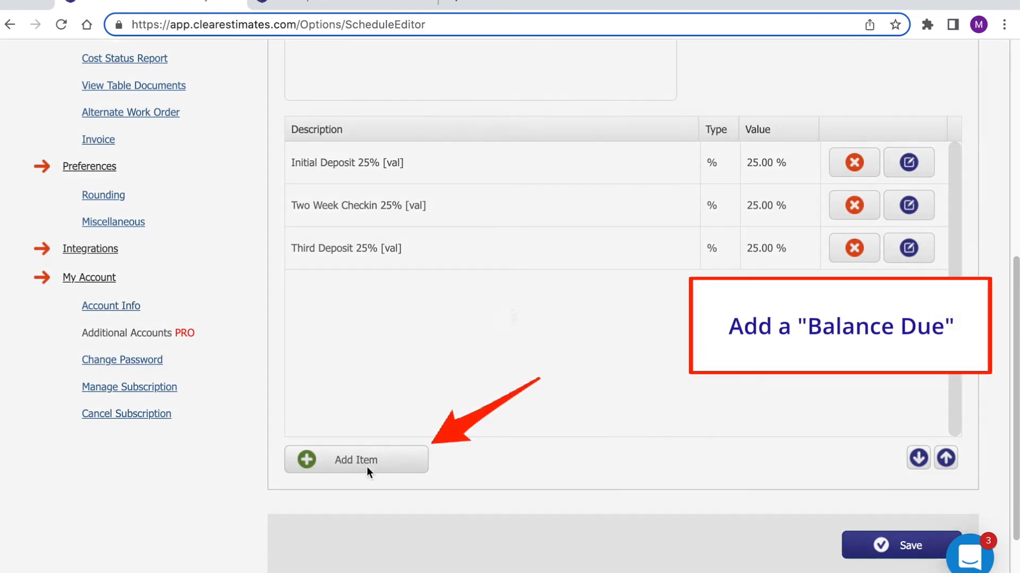
Step: Add a fourth schedule item described "Balance Due At Completion of Project" with the type Balance Due
left_click(366, 466)
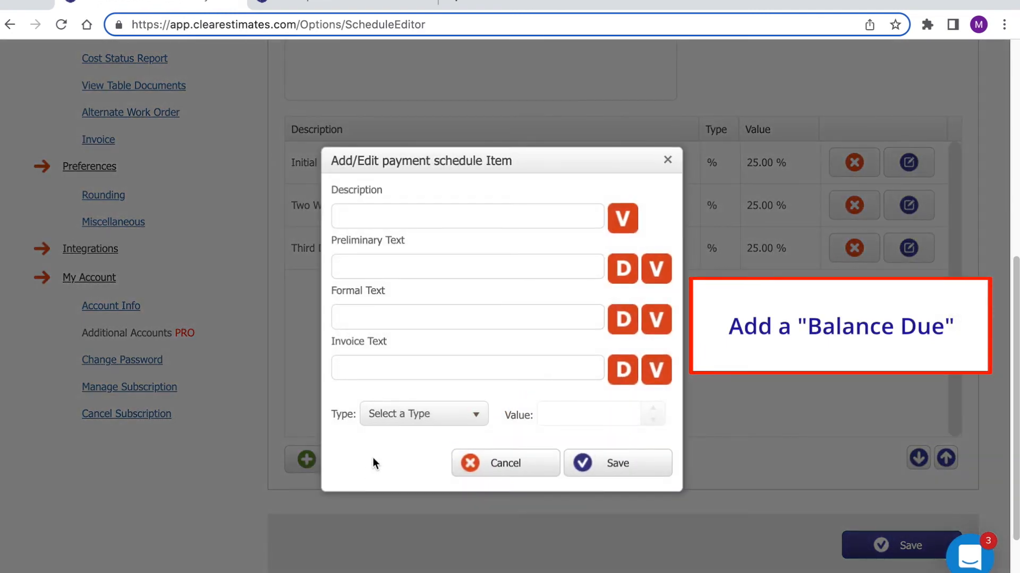
left_click(444, 218)
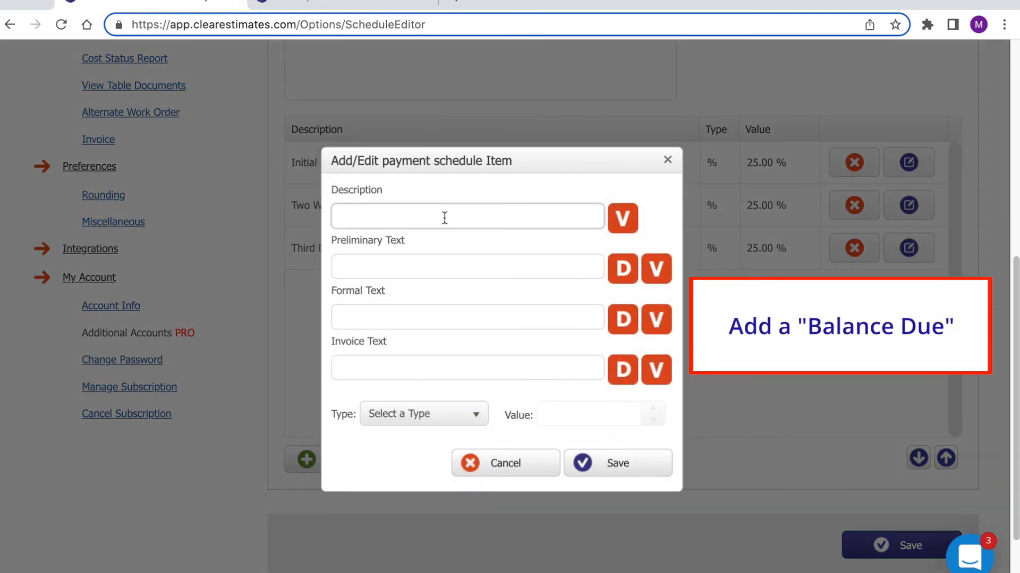
type("Balance Due At Complet")
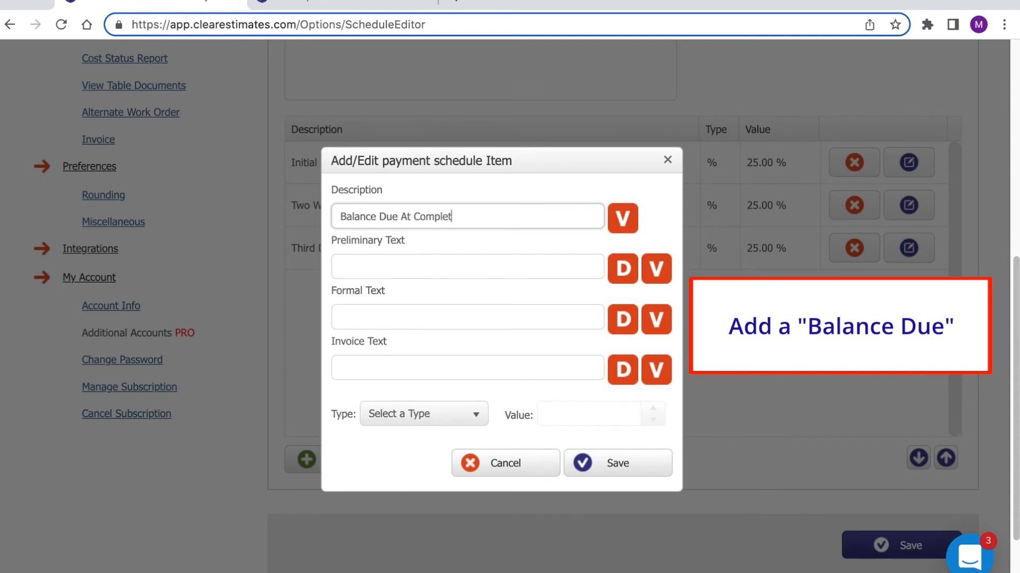
type("ion of Project")
left_click(453, 415)
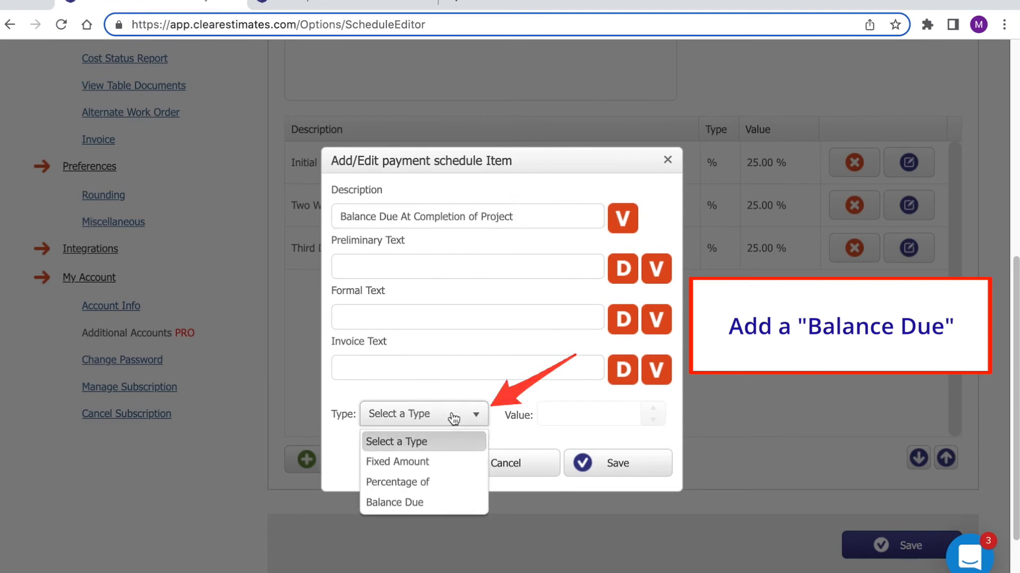
left_click(416, 502)
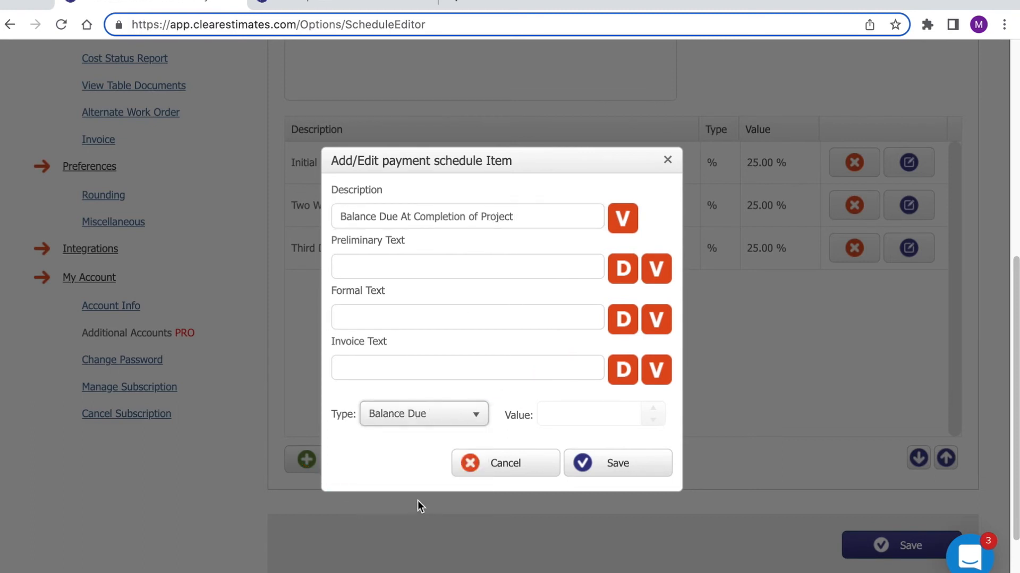
Step: Append the [val] placeholder to the balance due description, copy it into the preliminary, formal and invoice texts, and save the item
left_click(548, 221)
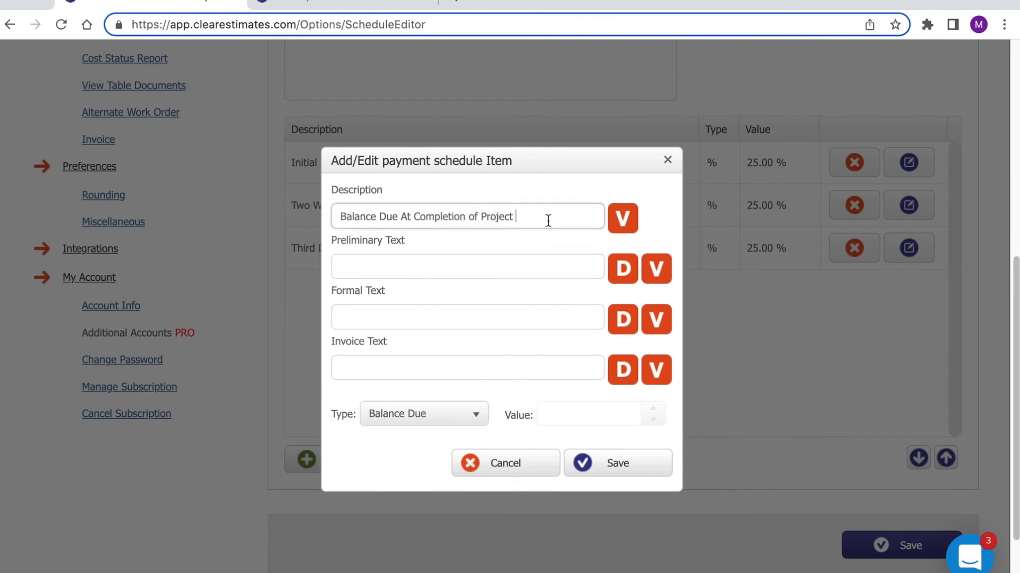
left_click(630, 227)
left_click(624, 274)
left_click(626, 317)
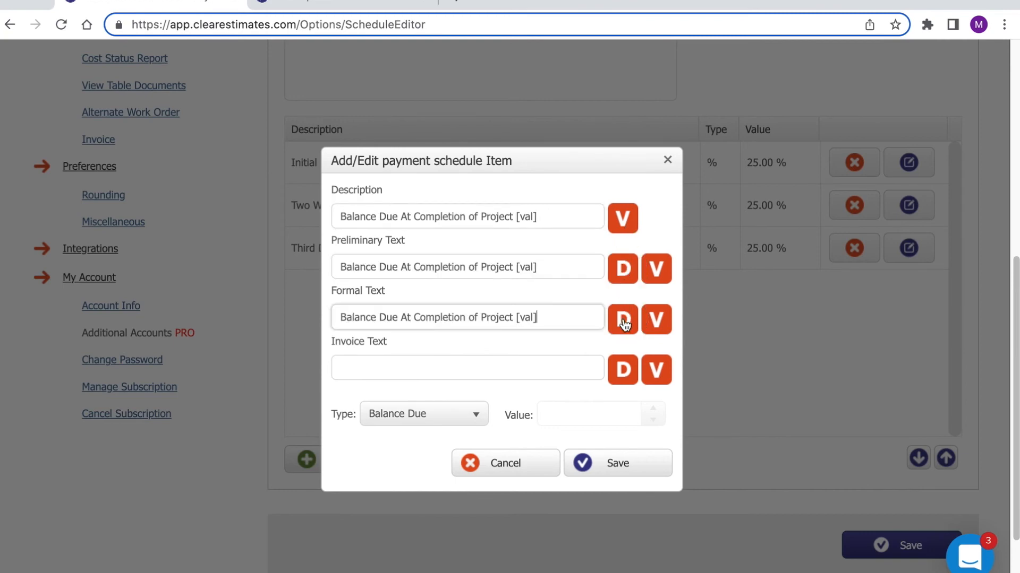
left_click(621, 378)
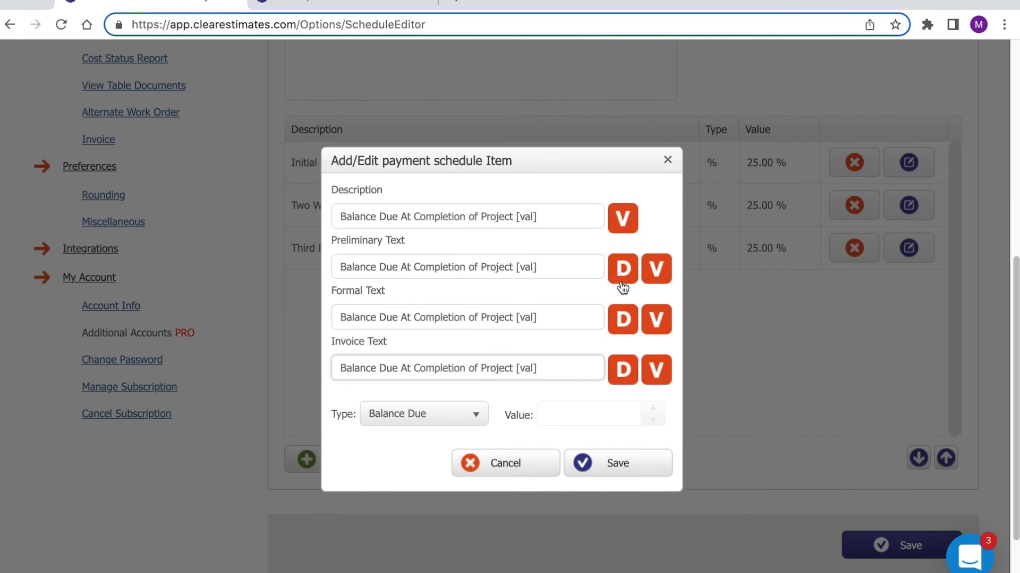
left_click(623, 460)
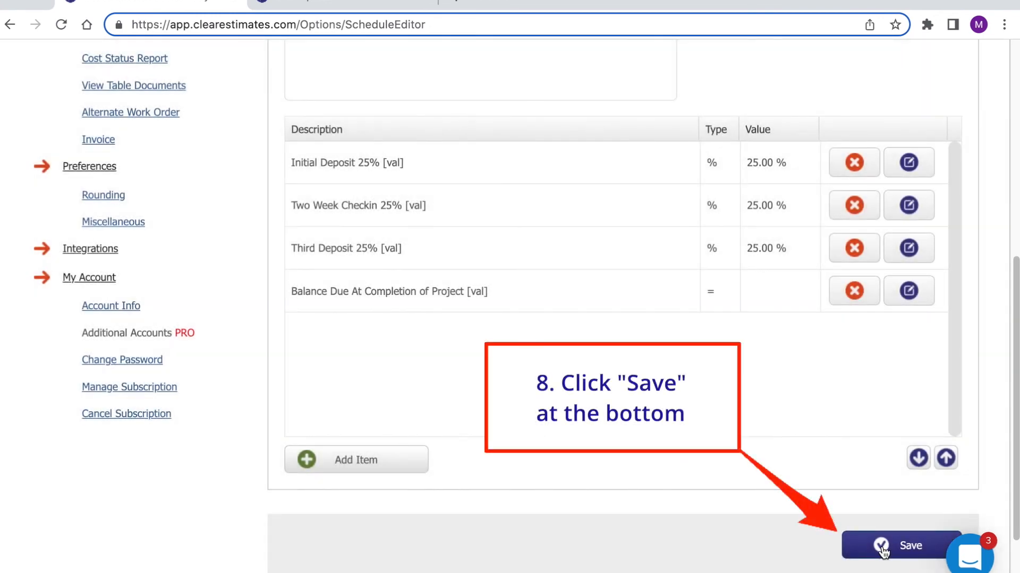
Step: Save the completed payment schedule
left_click(891, 554)
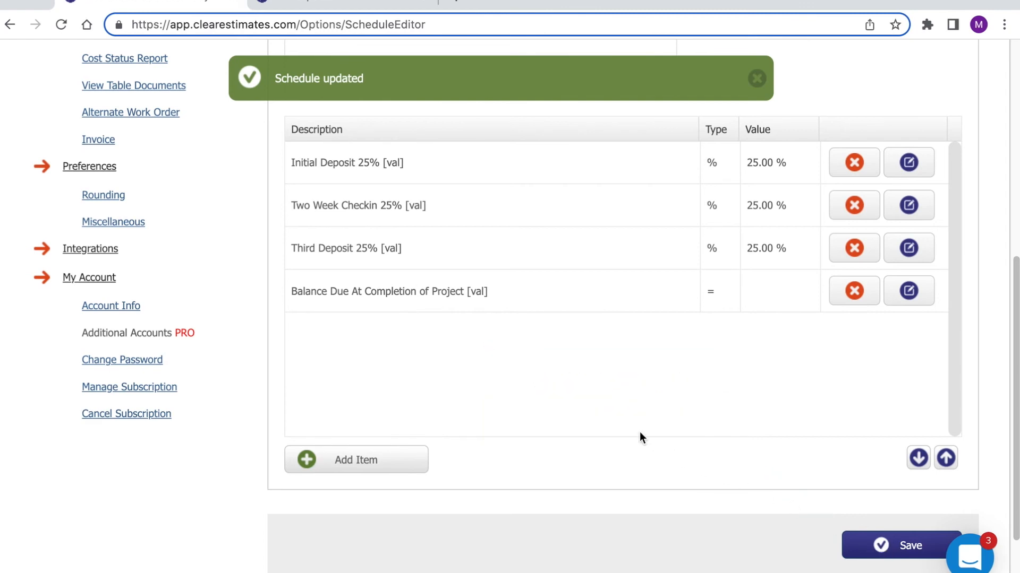
scroll(640, 431, "up", 5)
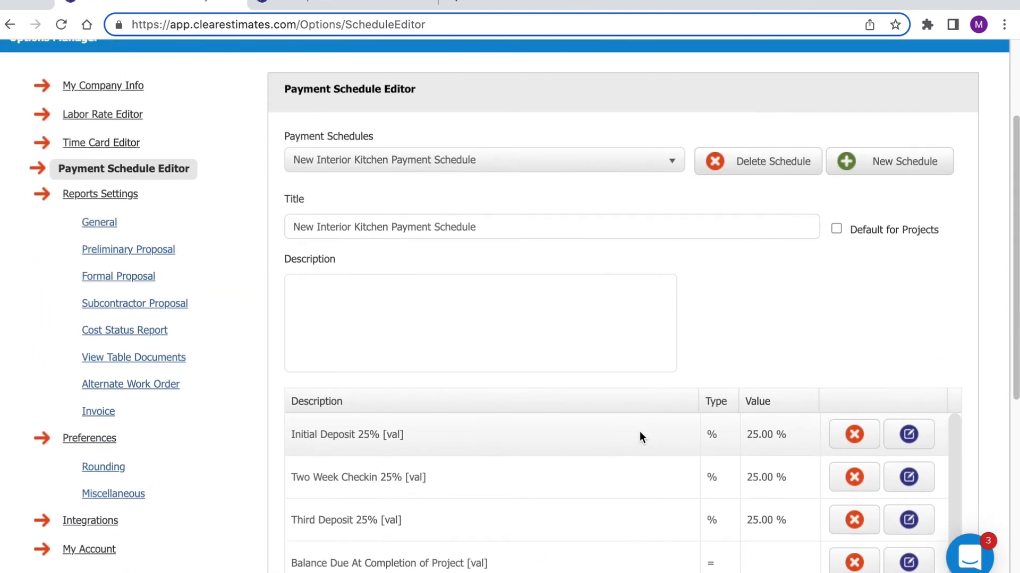
scroll(640, 431, "up", 3)
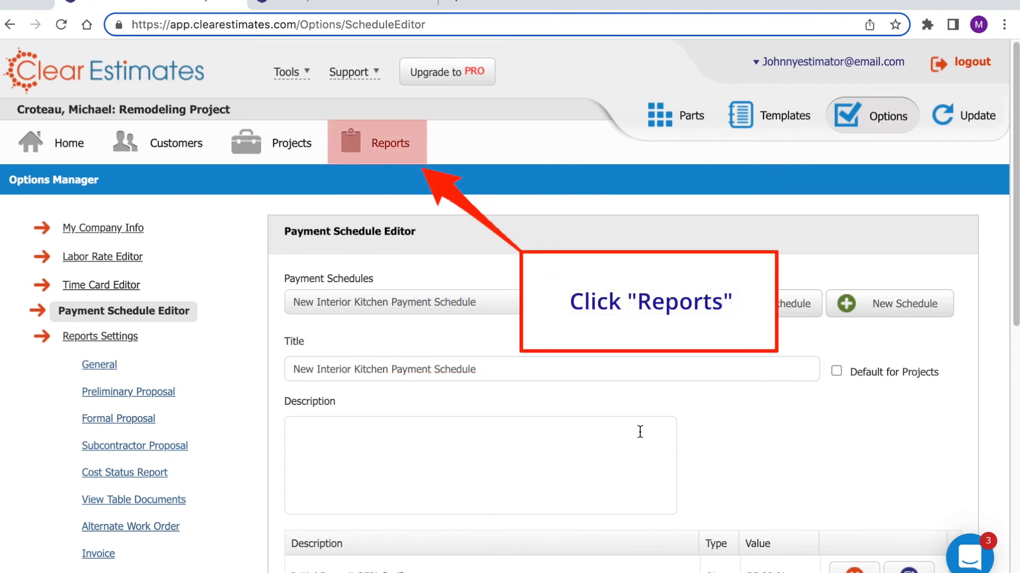
Step: Open the project's formal proposal report and assign the New Interior Kitchen Payment Schedule template to it
left_click(395, 162)
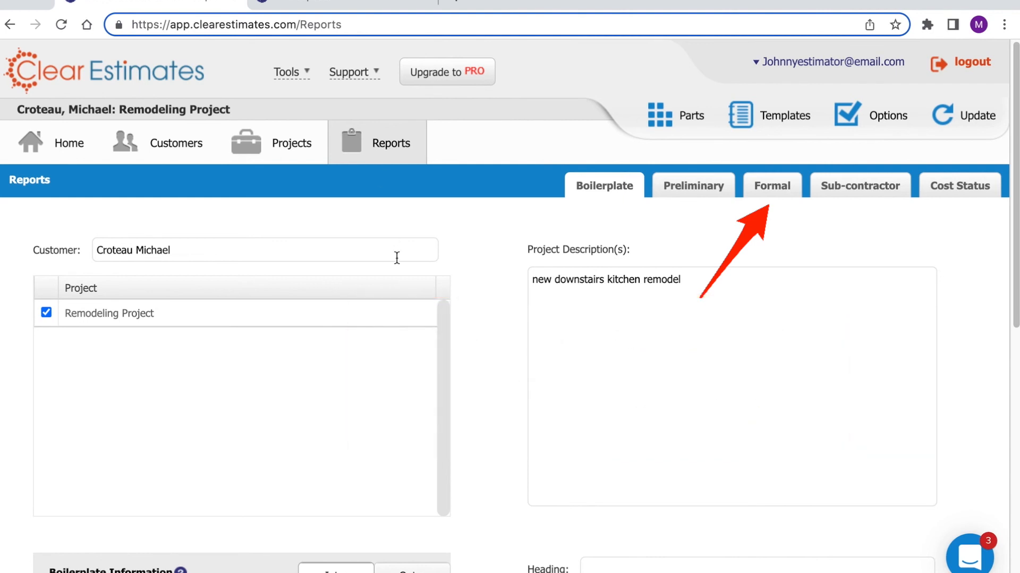
left_click(774, 192)
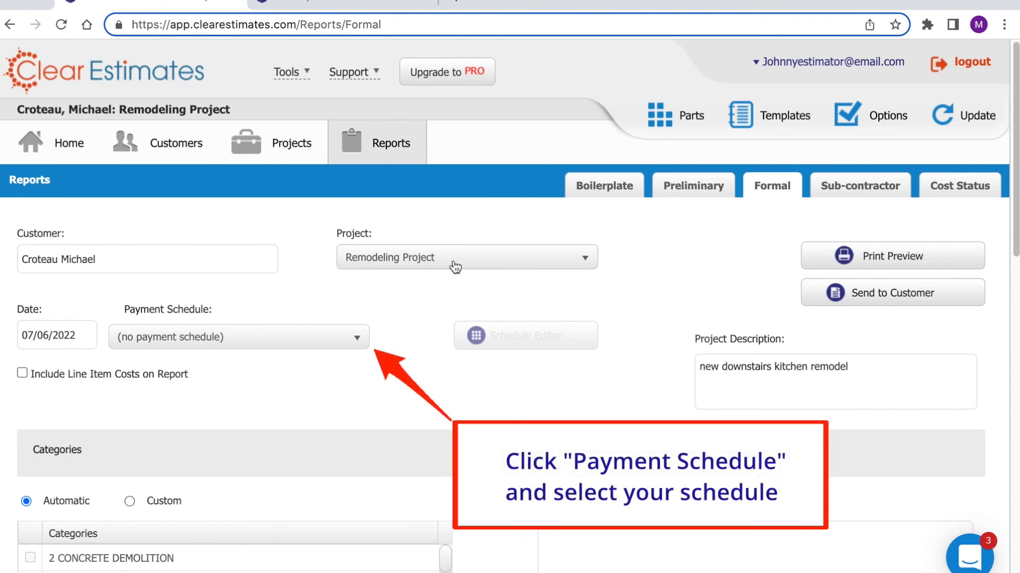
left_click(352, 338)
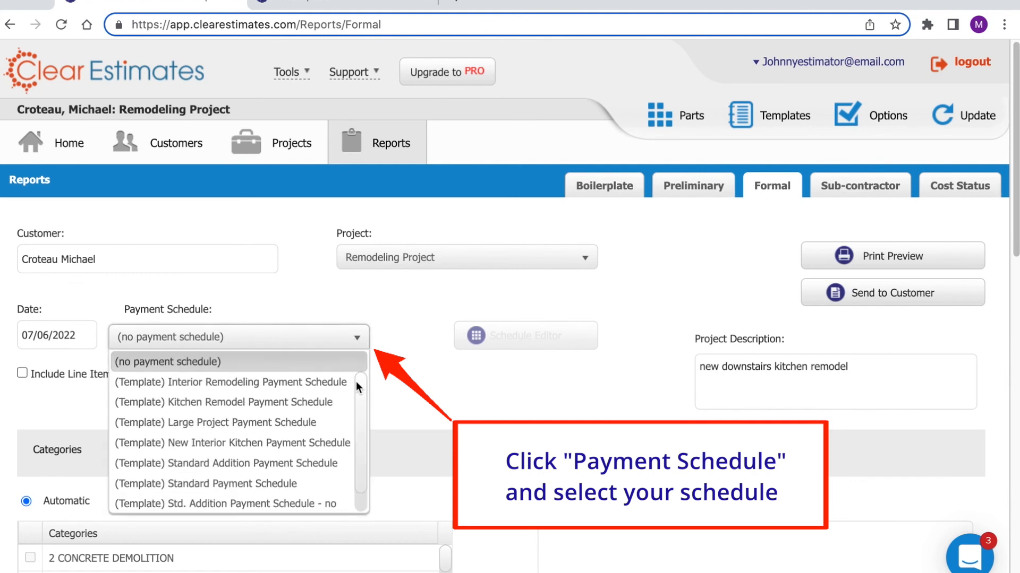
left_click_drag(355, 393, 352, 419)
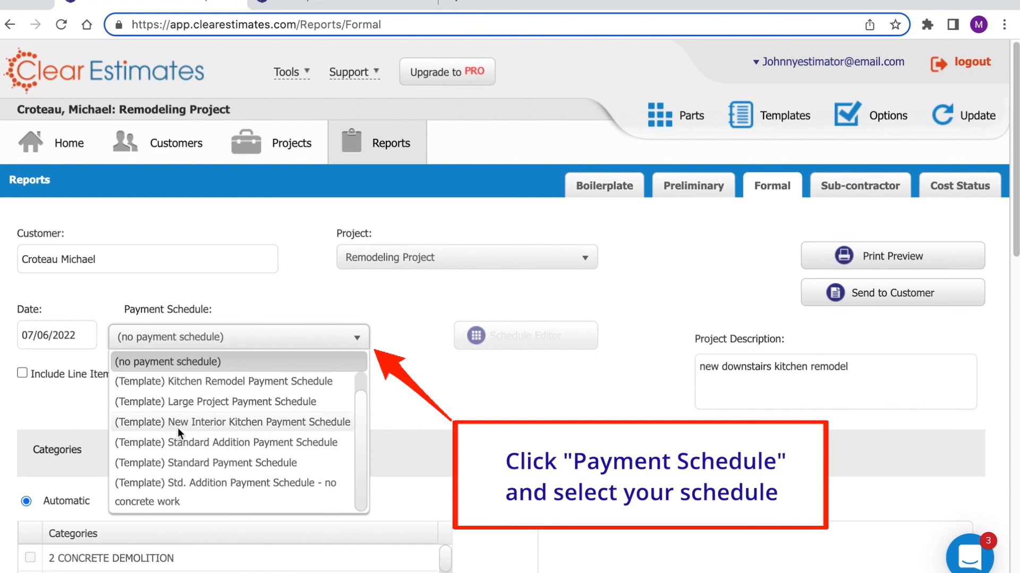
left_click(301, 422)
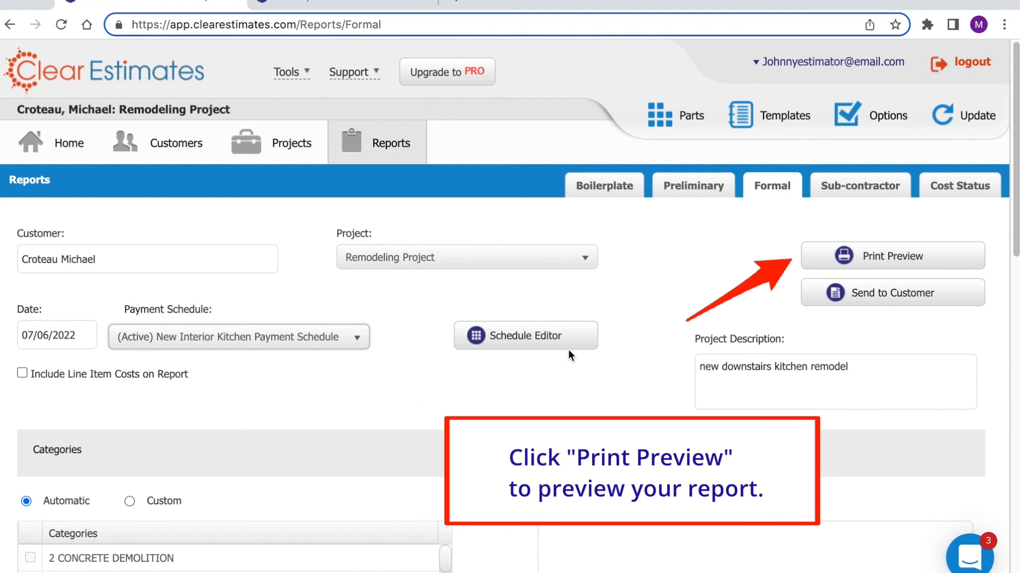
Step: Generate a PDF preview of the formal proposal and examine its payment schedule section
left_click(853, 259)
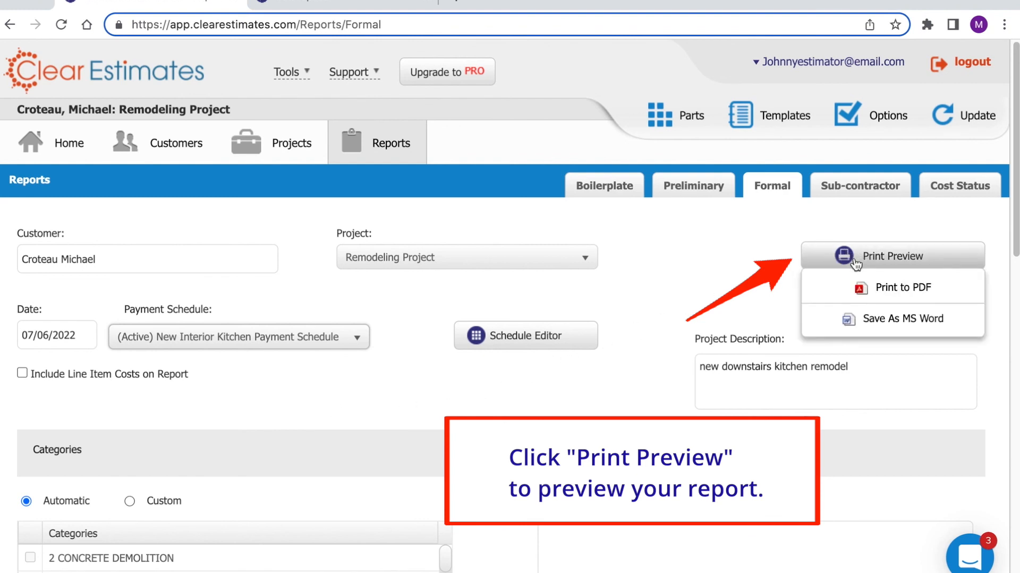
left_click(854, 260)
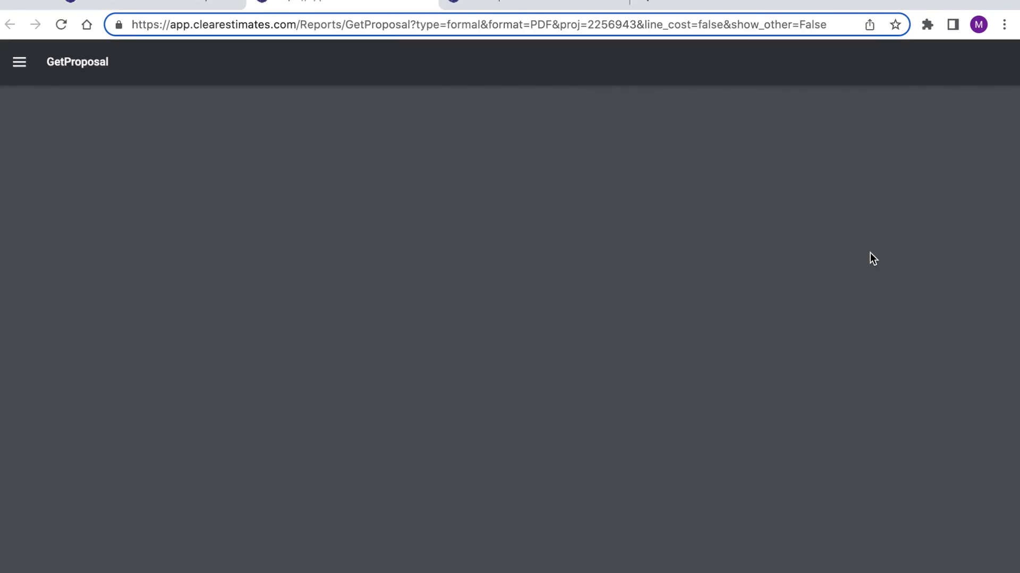
scroll(847, 265, "down", 5)
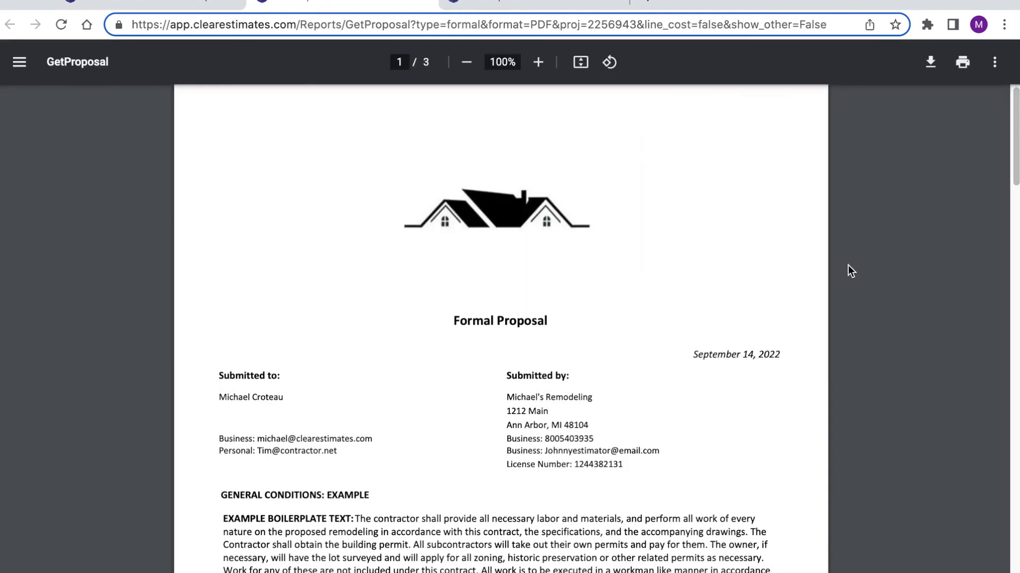
scroll(847, 266, "down", 15)
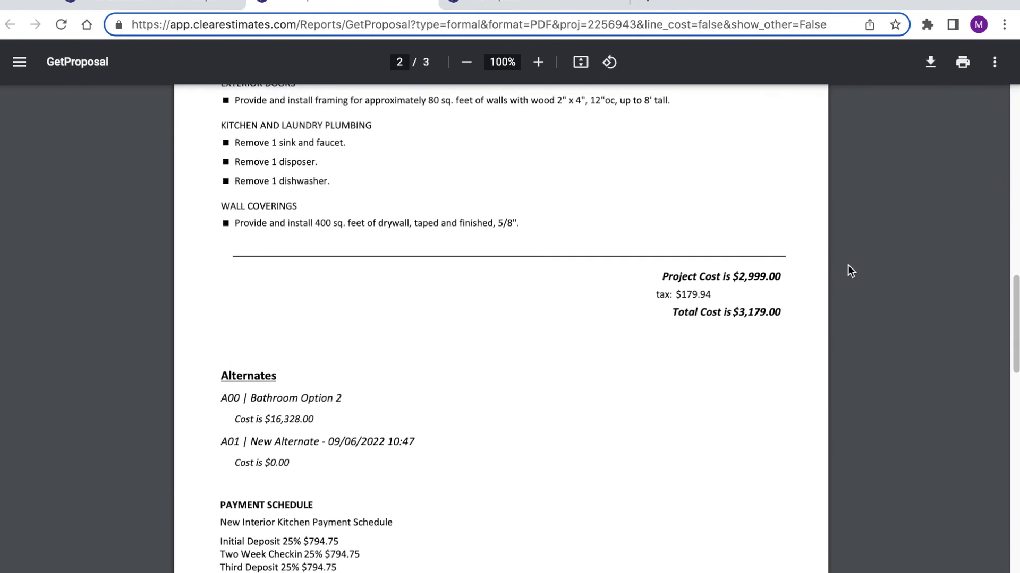
scroll(847, 265, "down", 1)
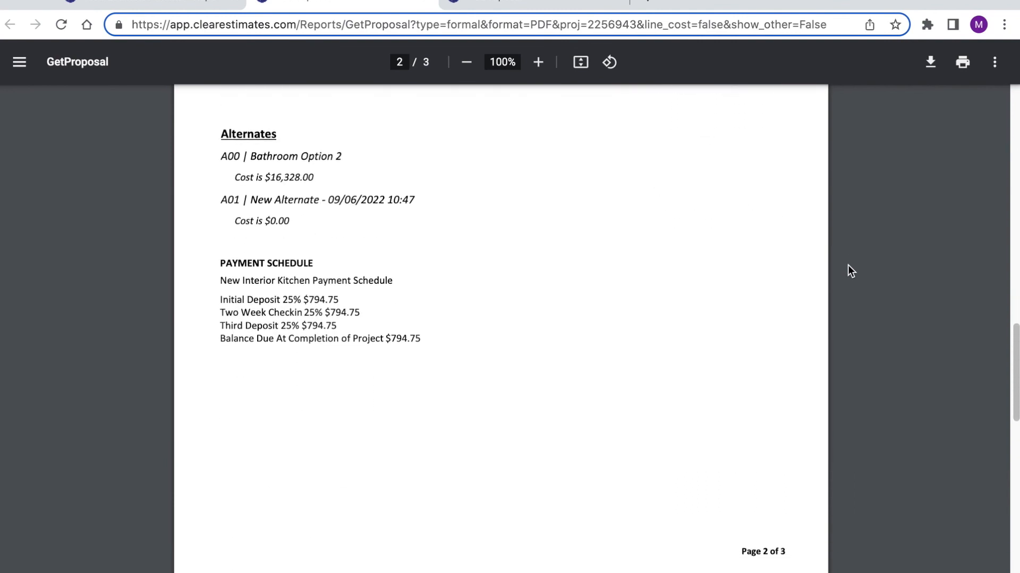
scroll(847, 265, "up", 2)
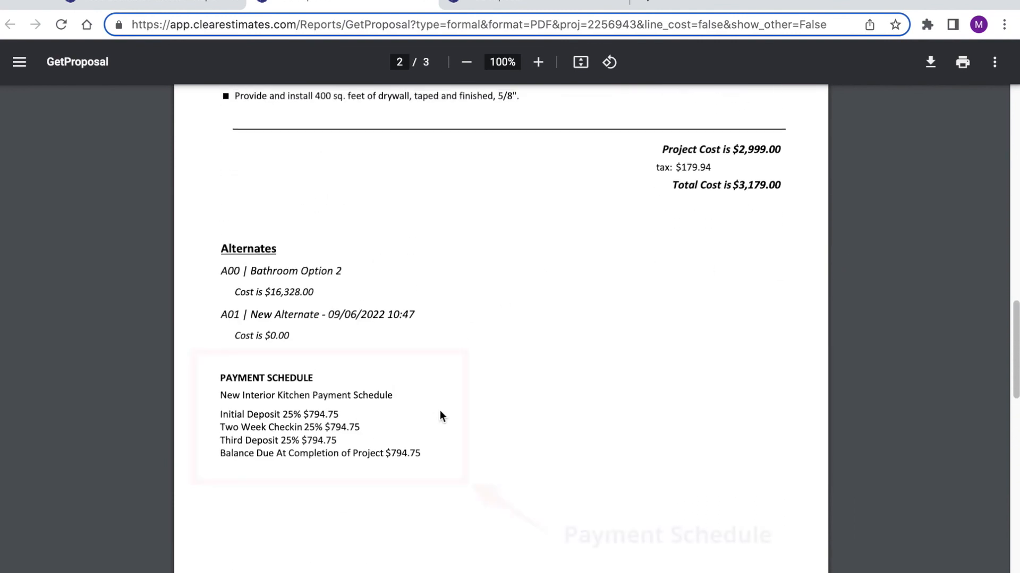